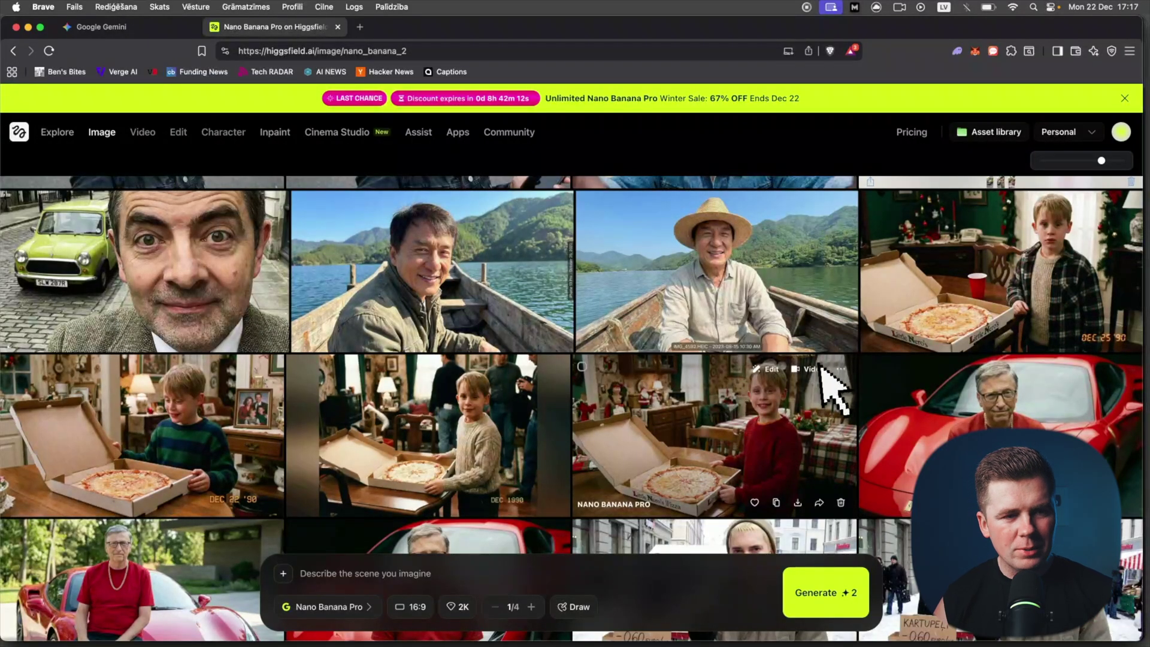
Open the straw-hat boat selfie, then review the 16:9 aspect ratio and 2K quality options.
scroll(772, 281, up, 1)
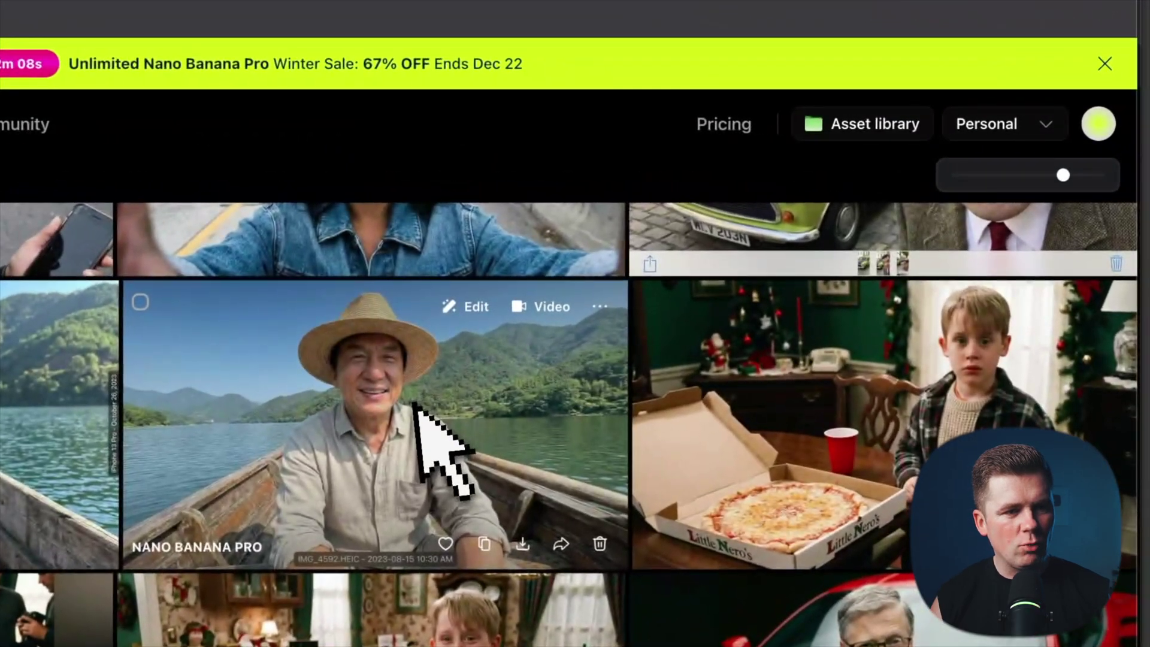
click(755, 289)
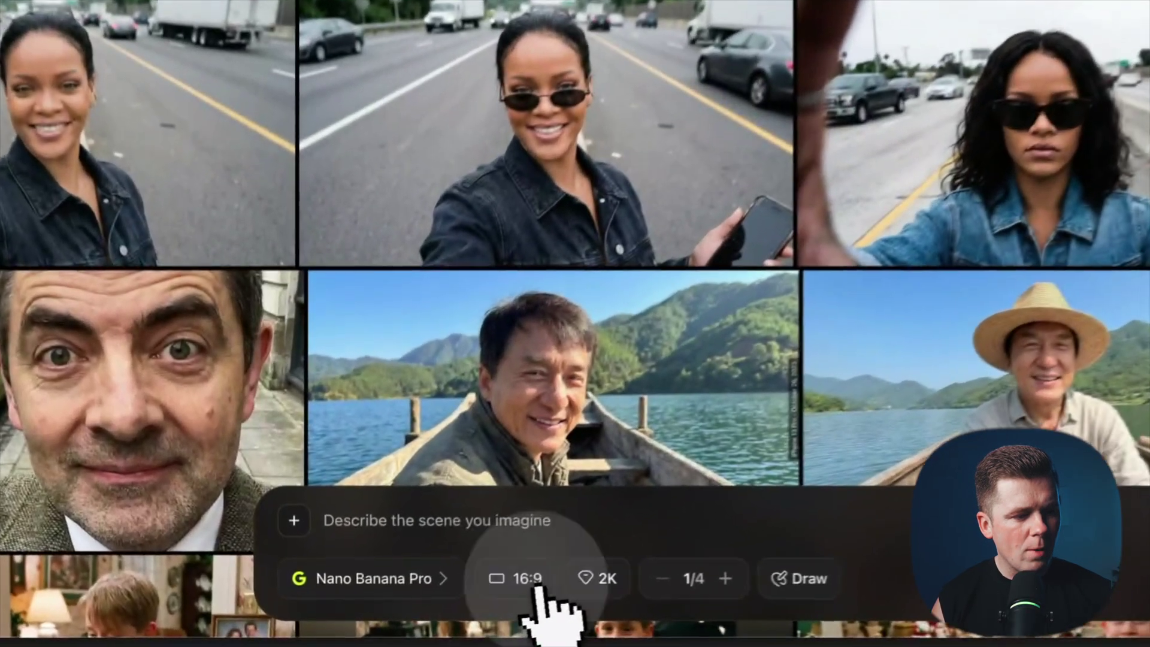
click(419, 606)
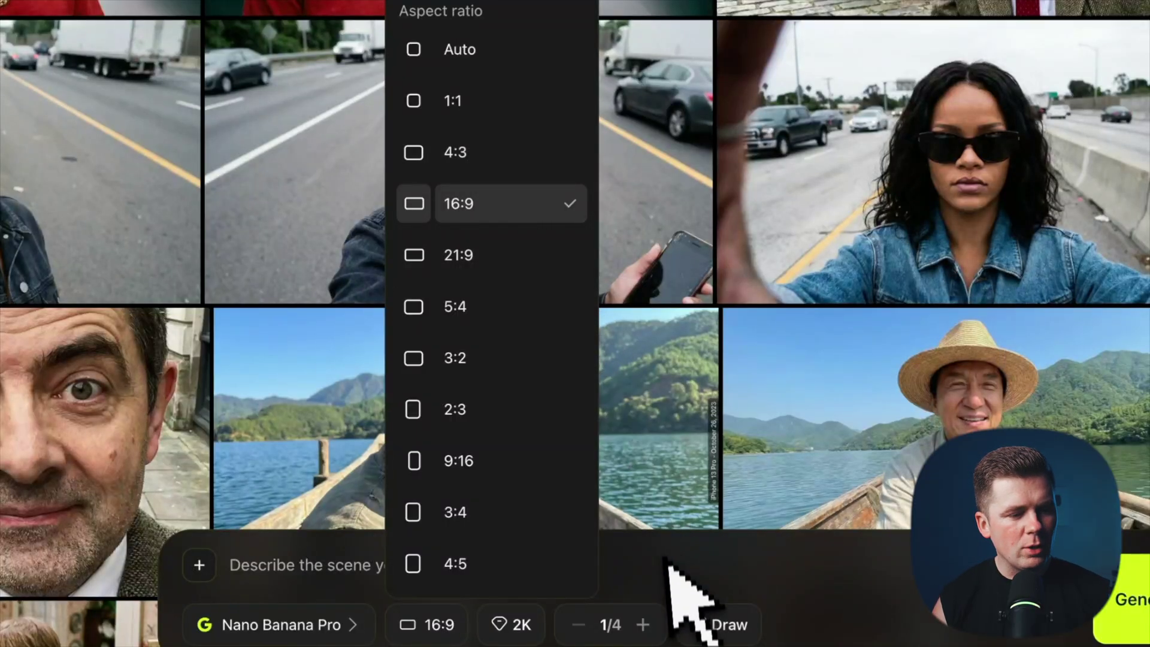
click(503, 634)
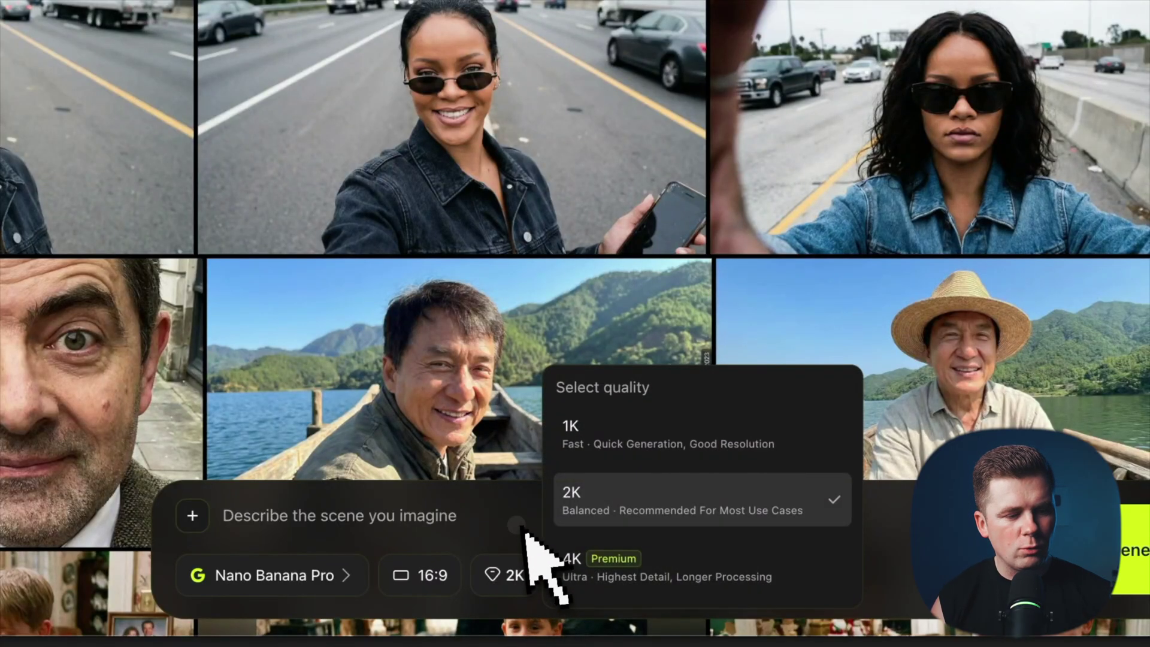
click(593, 576)
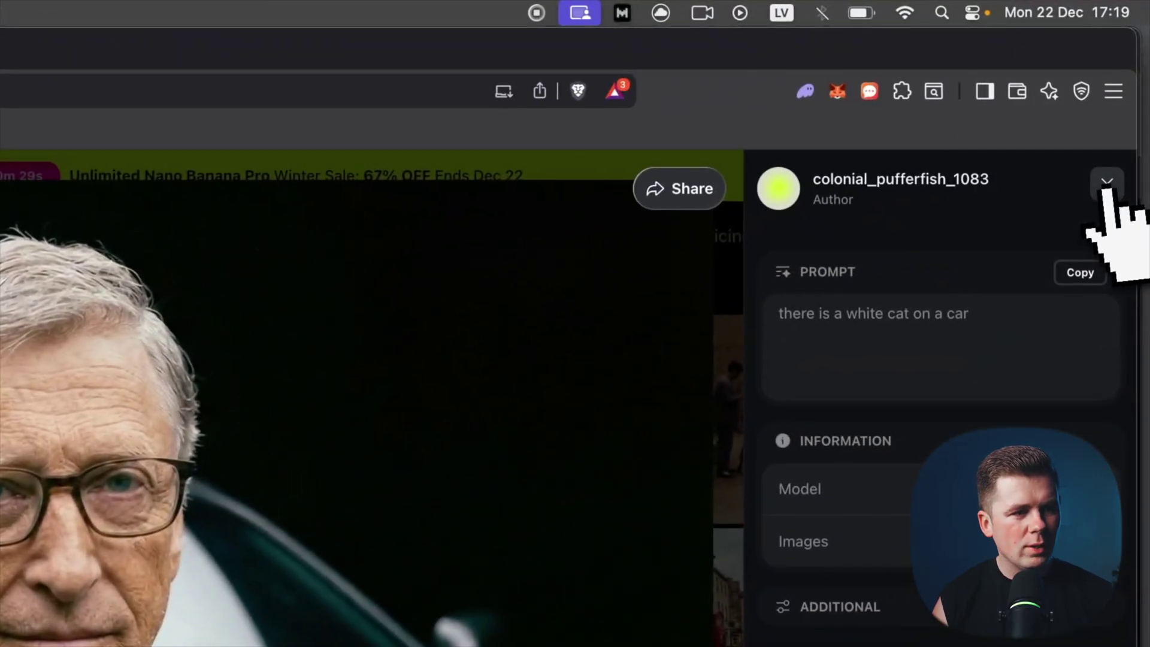
Close the white-cat image and open the yellow-robed monk selfie with the tiger.
click(1125, 103)
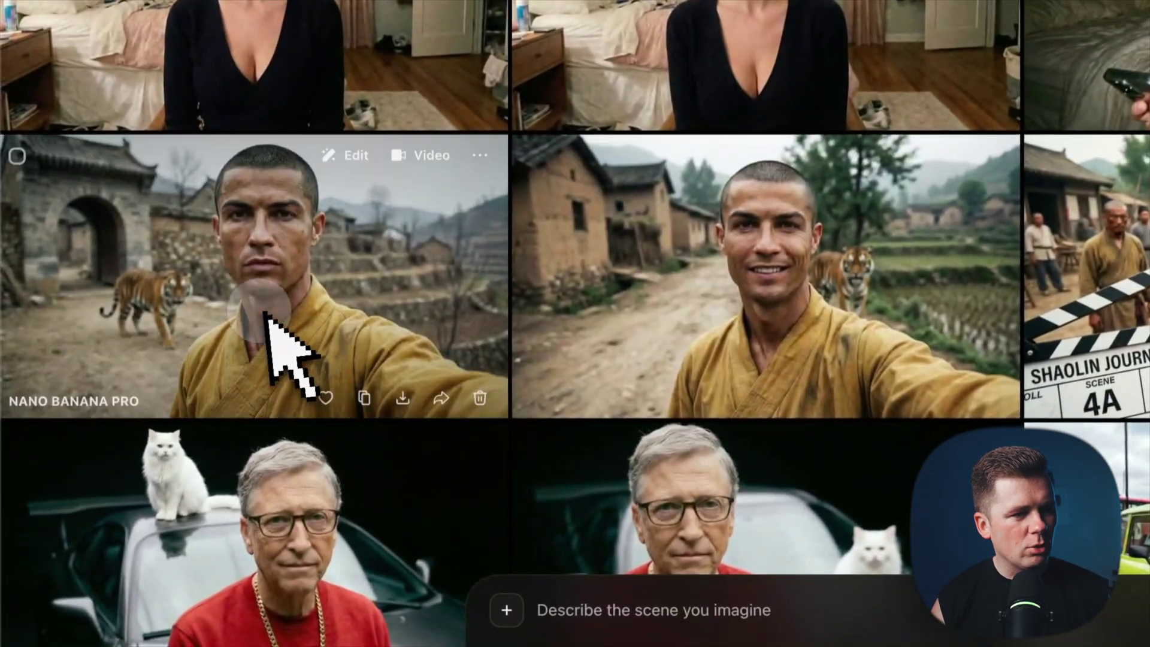
click(264, 313)
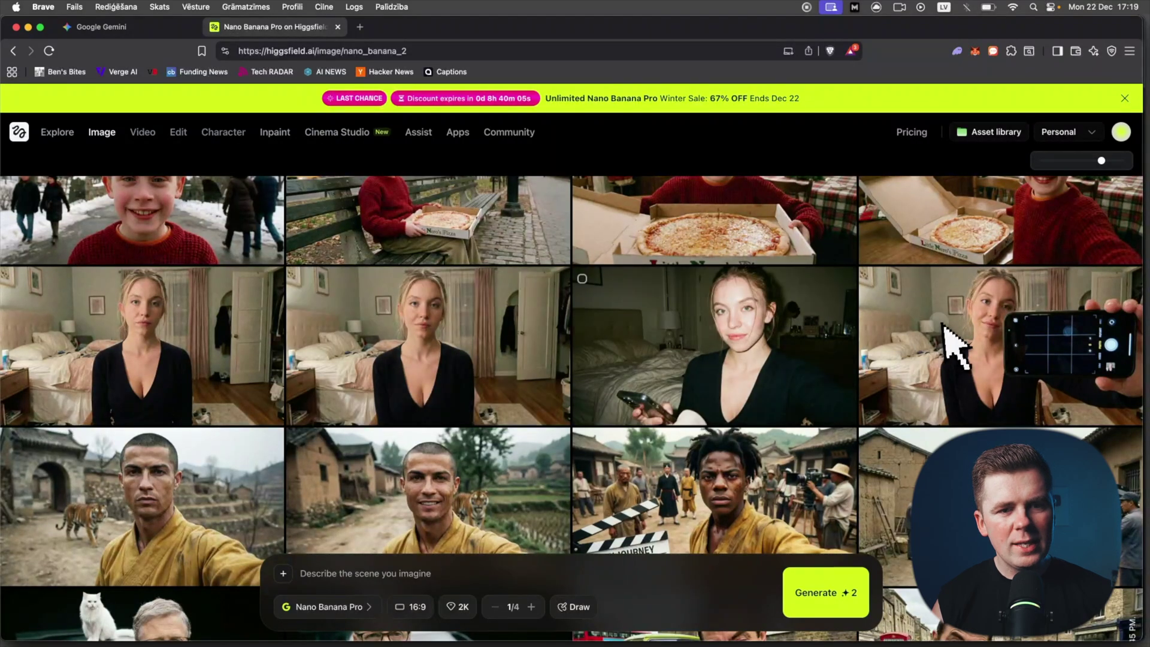
View the woman-holding-a-phone image, then return to the gallery and scroll up.
click(945, 327)
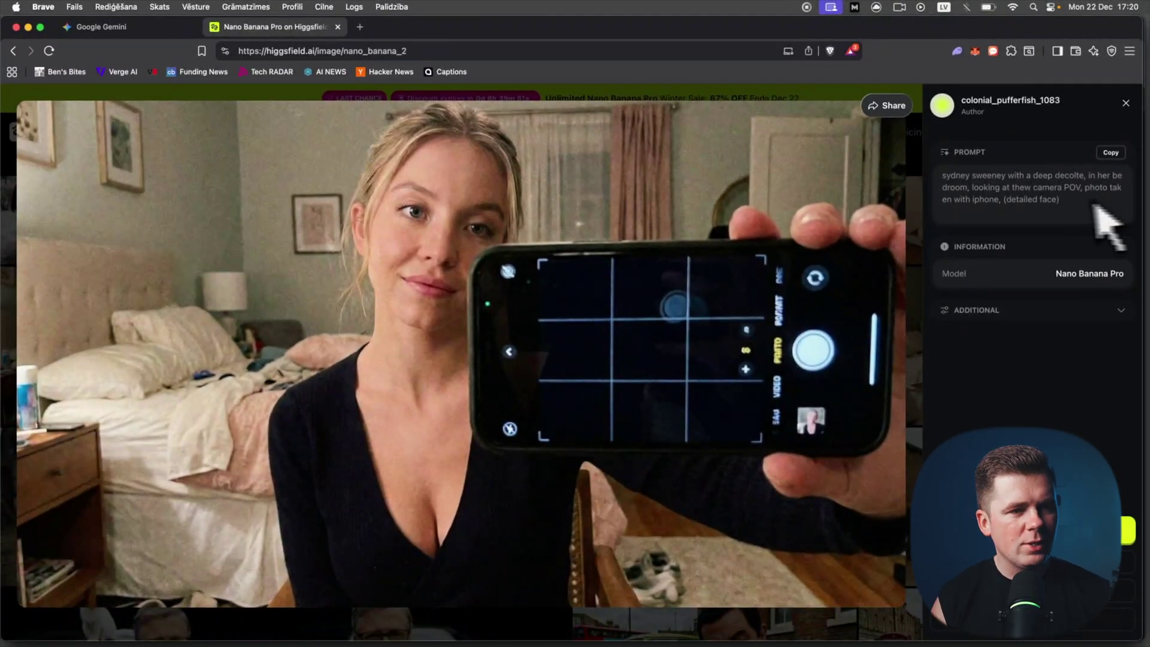
click(1125, 103)
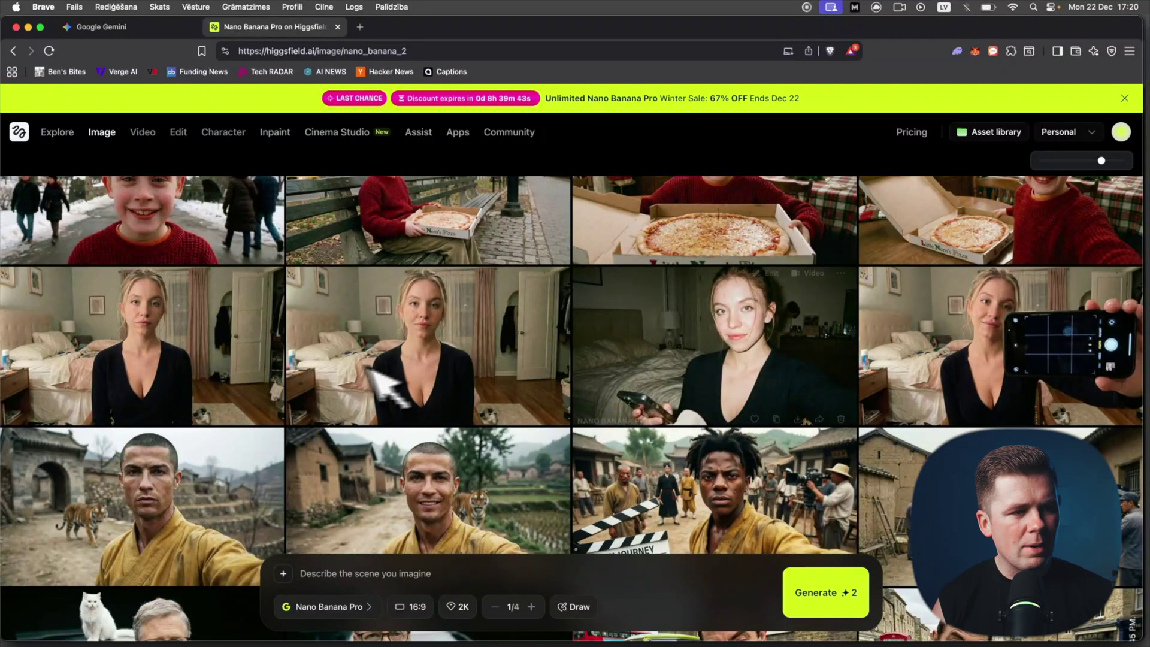
scroll(551, 374, up, 5)
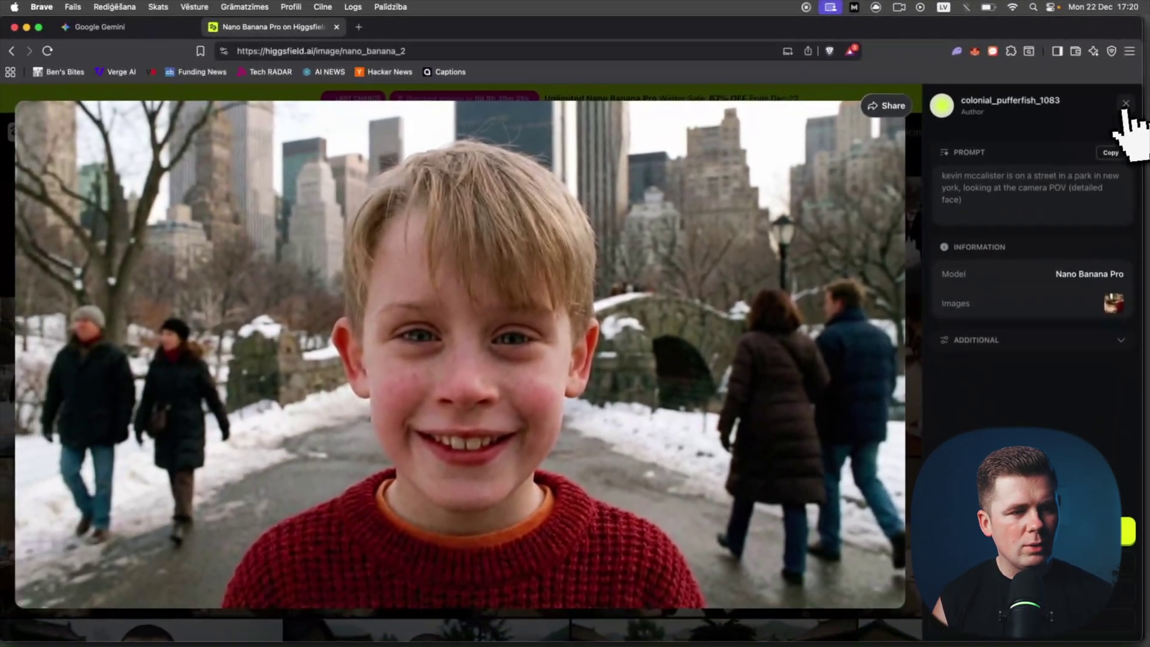
Close the snowy-park image, reopen it to read its prompt, and close it again.
click(1106, 184)
scroll(604, 416, up, 2)
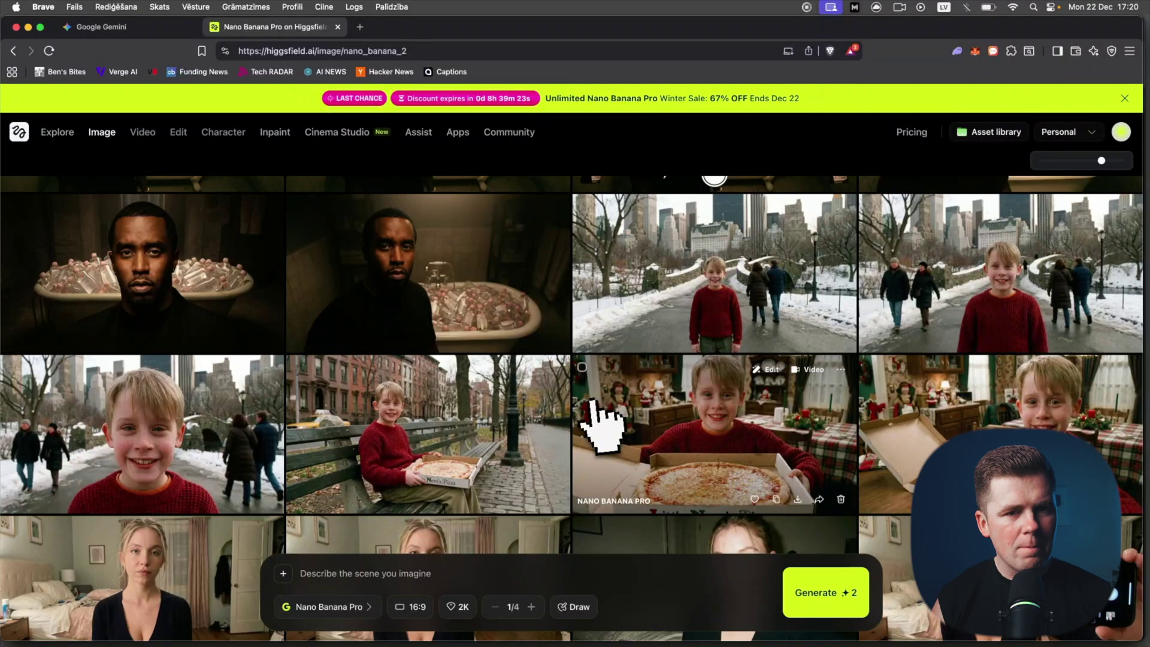
click(724, 299)
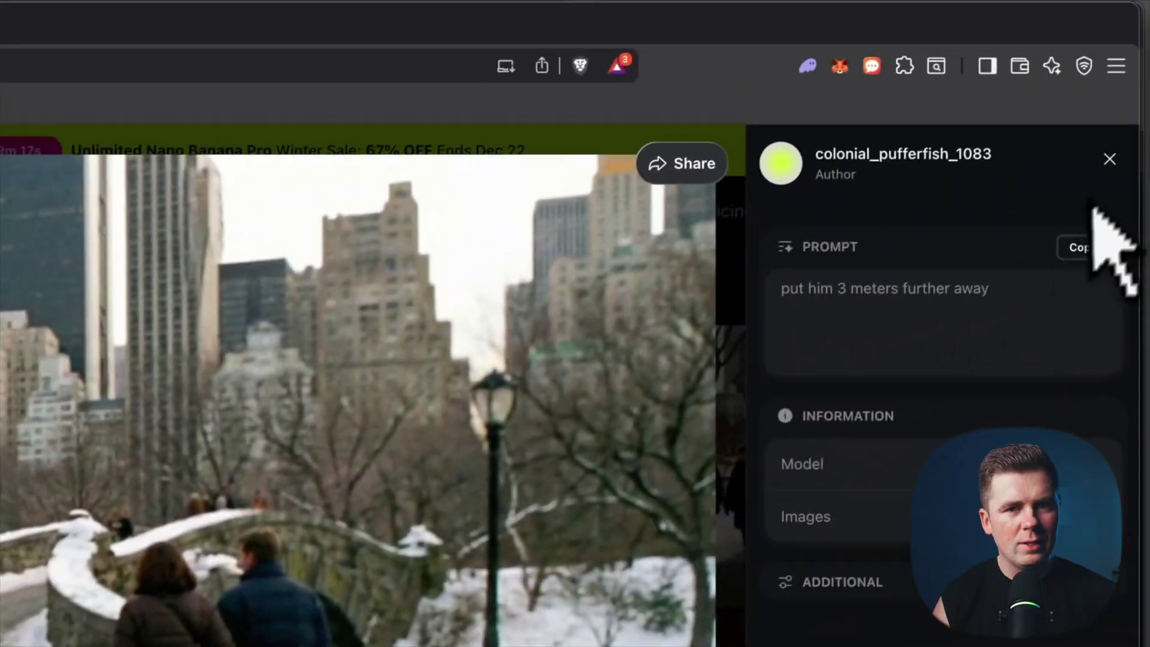
click(1108, 160)
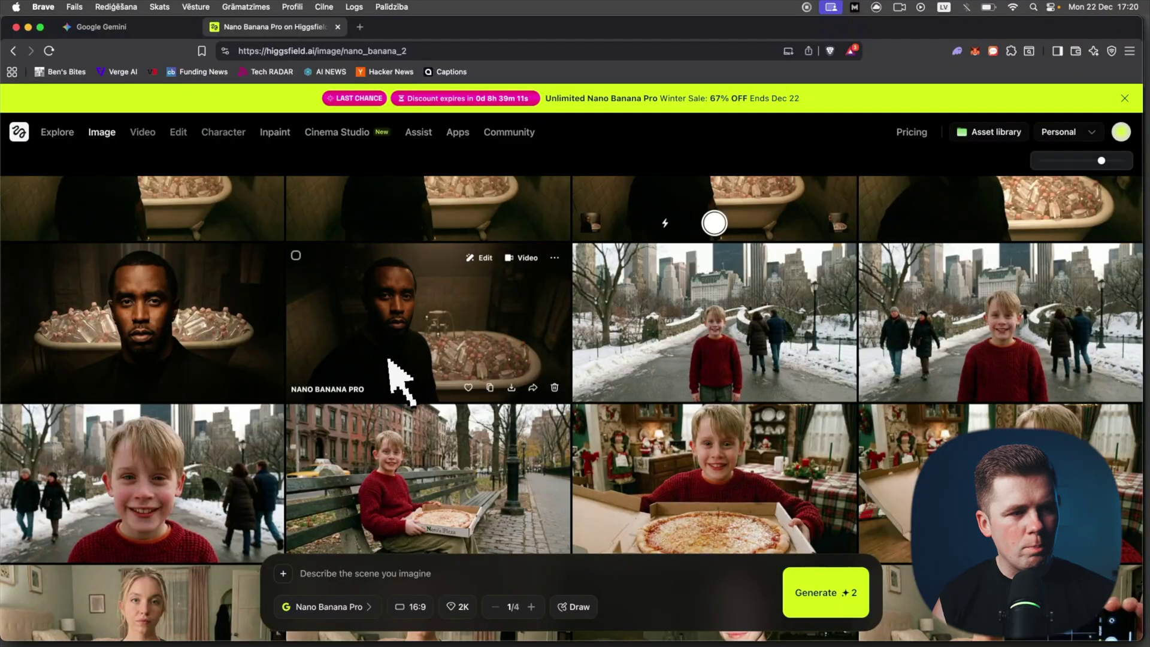
View the dark-room bathtub-of-bottles image, then return to the gallery.
click(392, 375)
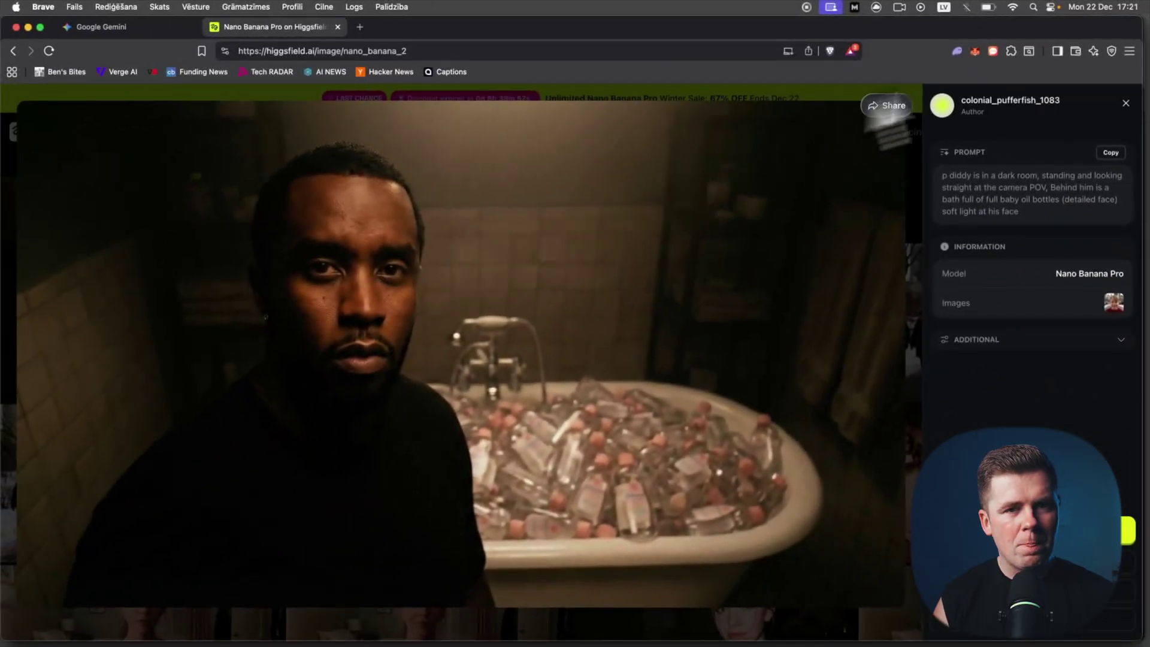
click(1125, 104)
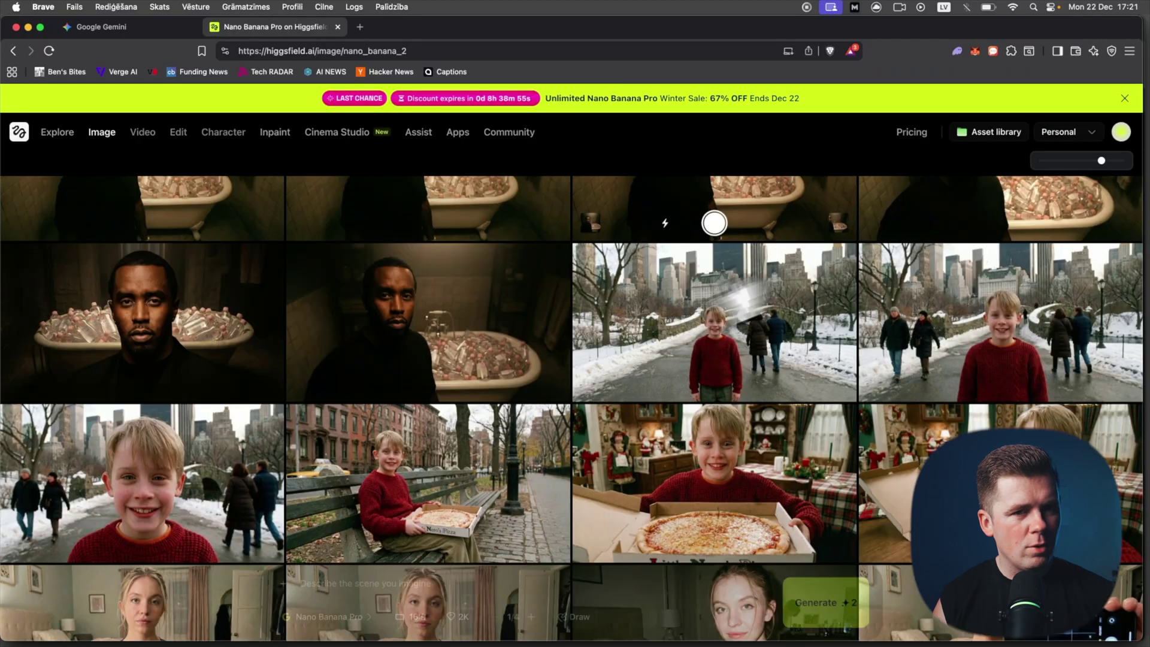
scroll(865, 282, down, 10)
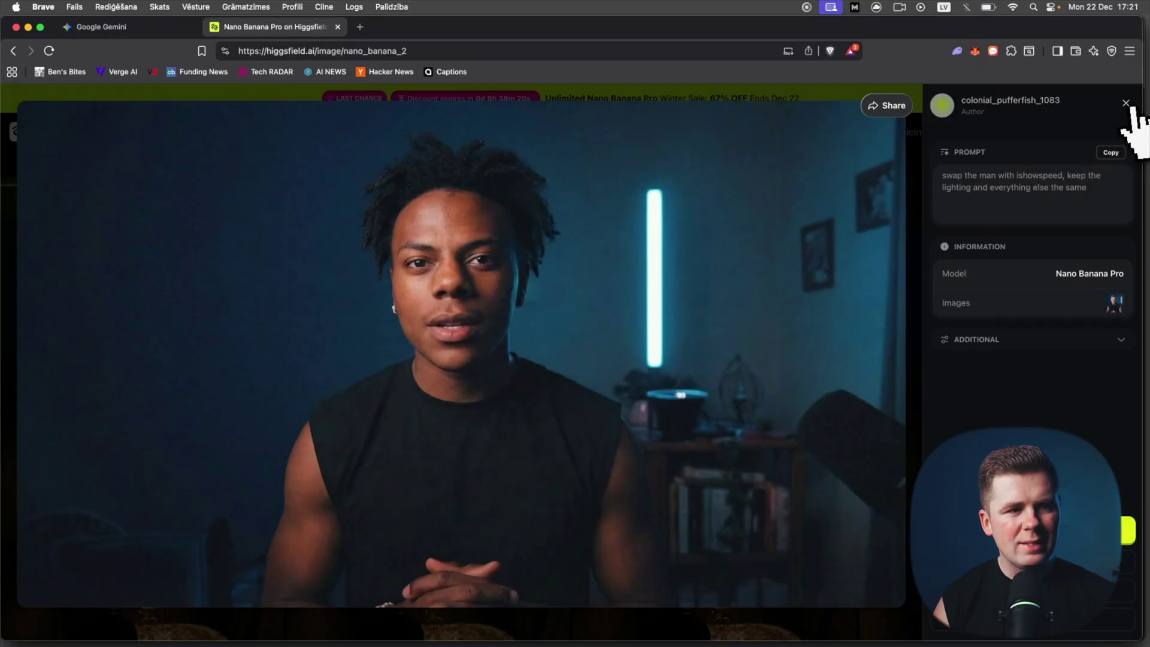
click(1127, 104)
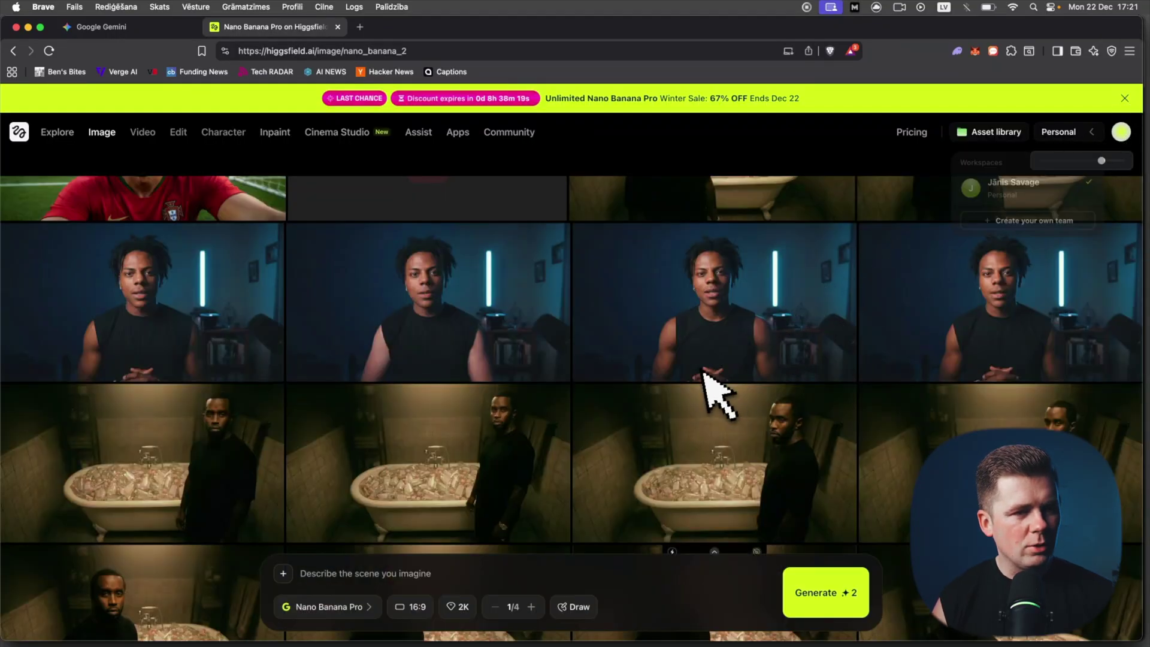
scroll(702, 377, up, 5)
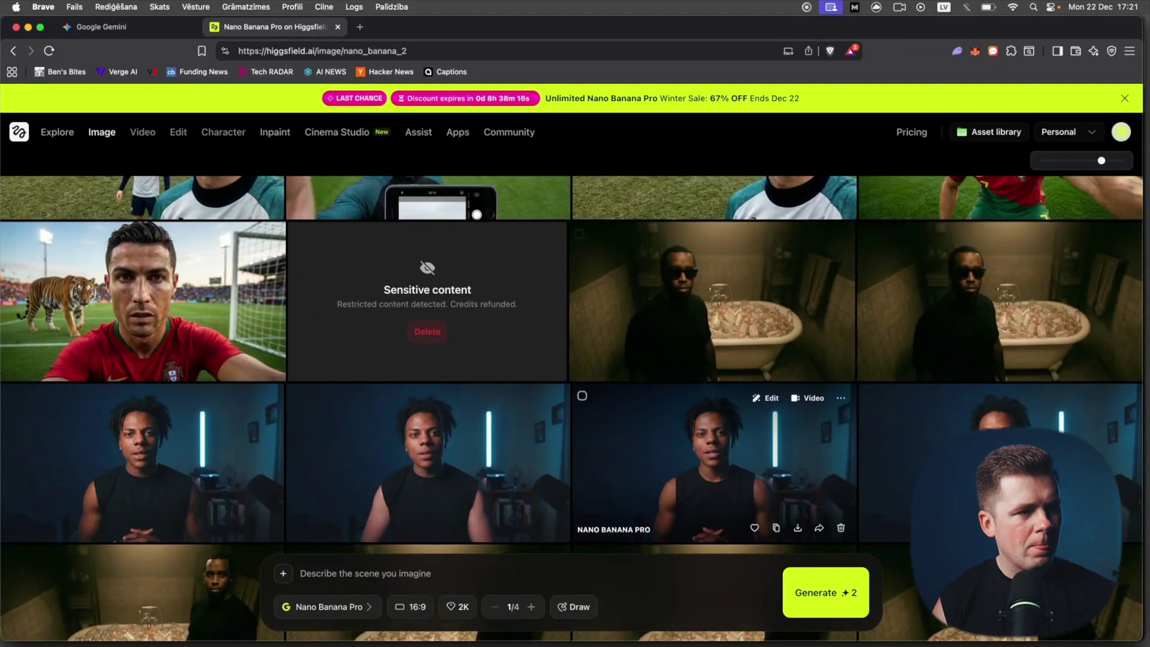
scroll(743, 413, up, 5)
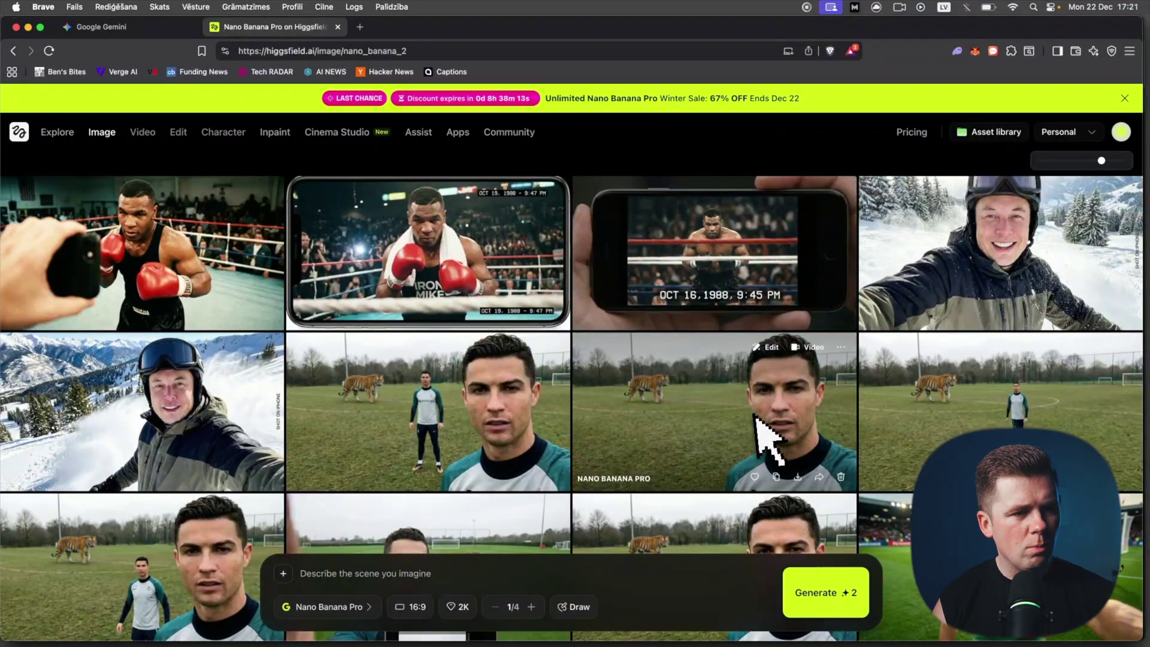
click(758, 426)
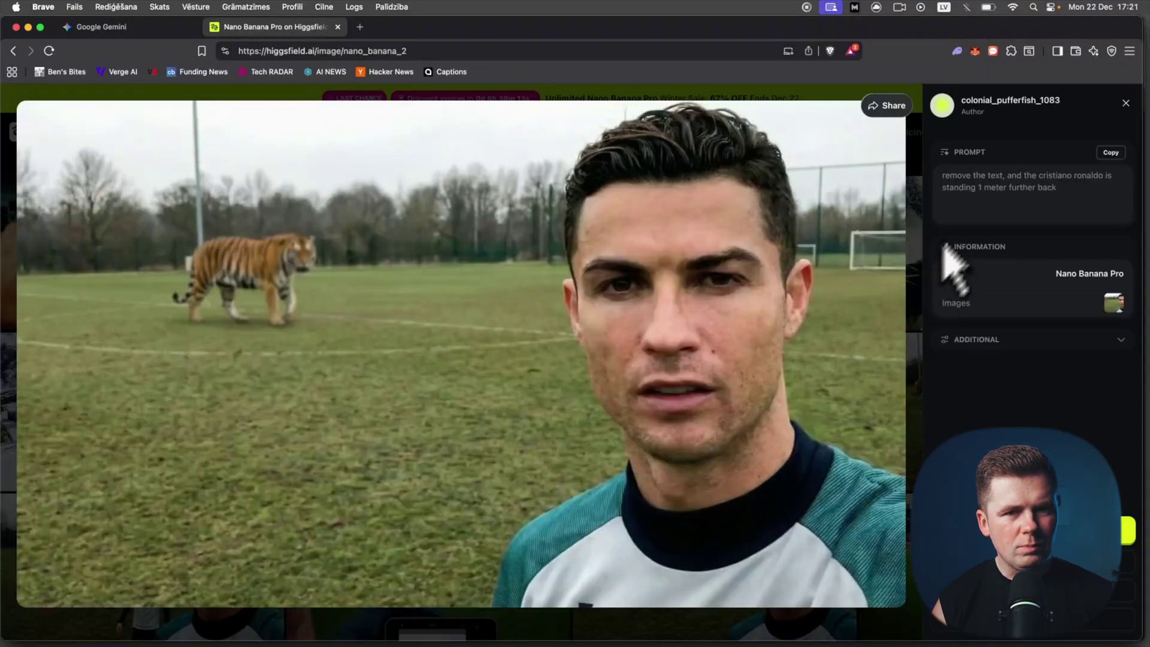
click(1124, 103)
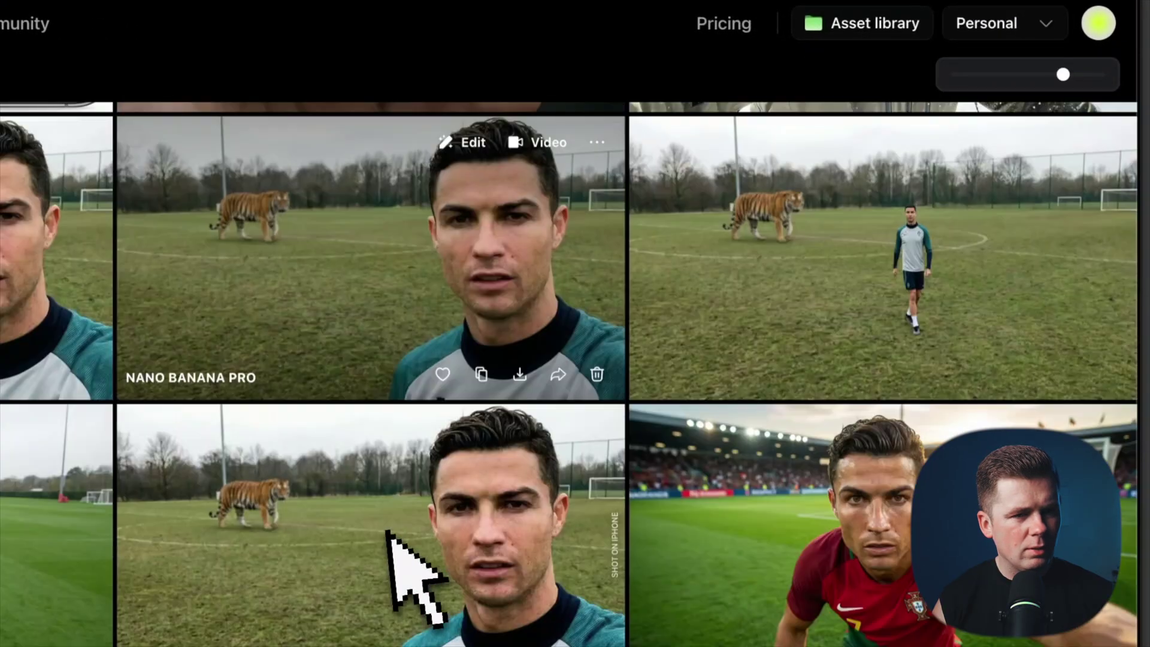
scroll(387, 485, down, 5)
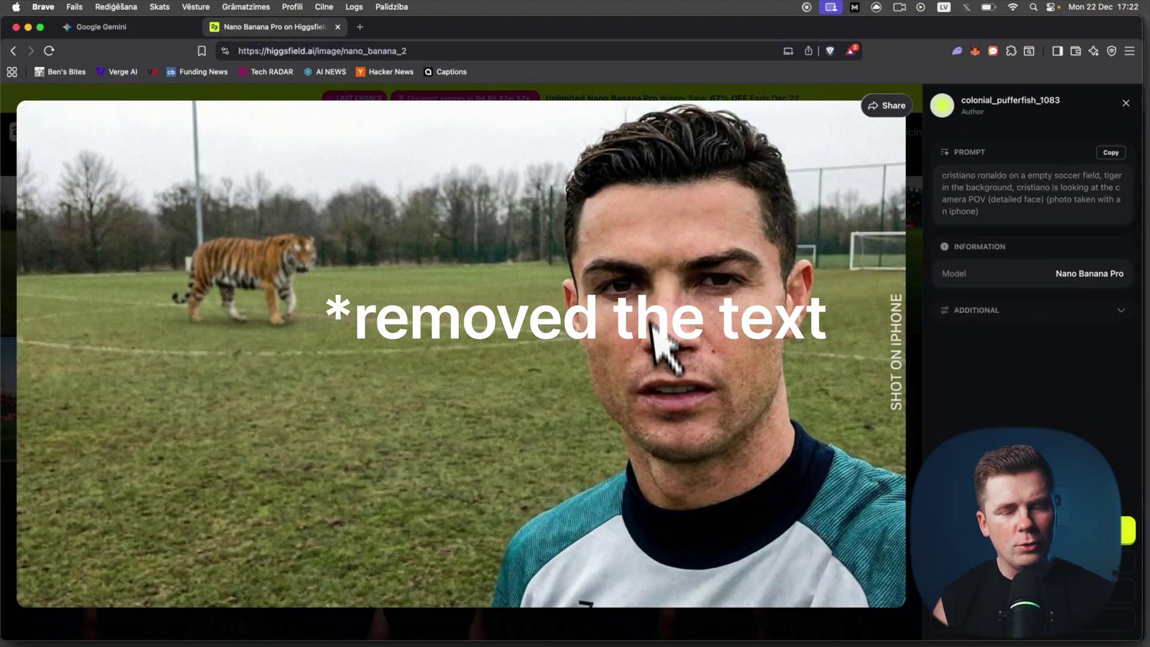
click(1126, 103)
scroll(659, 365, up, 3)
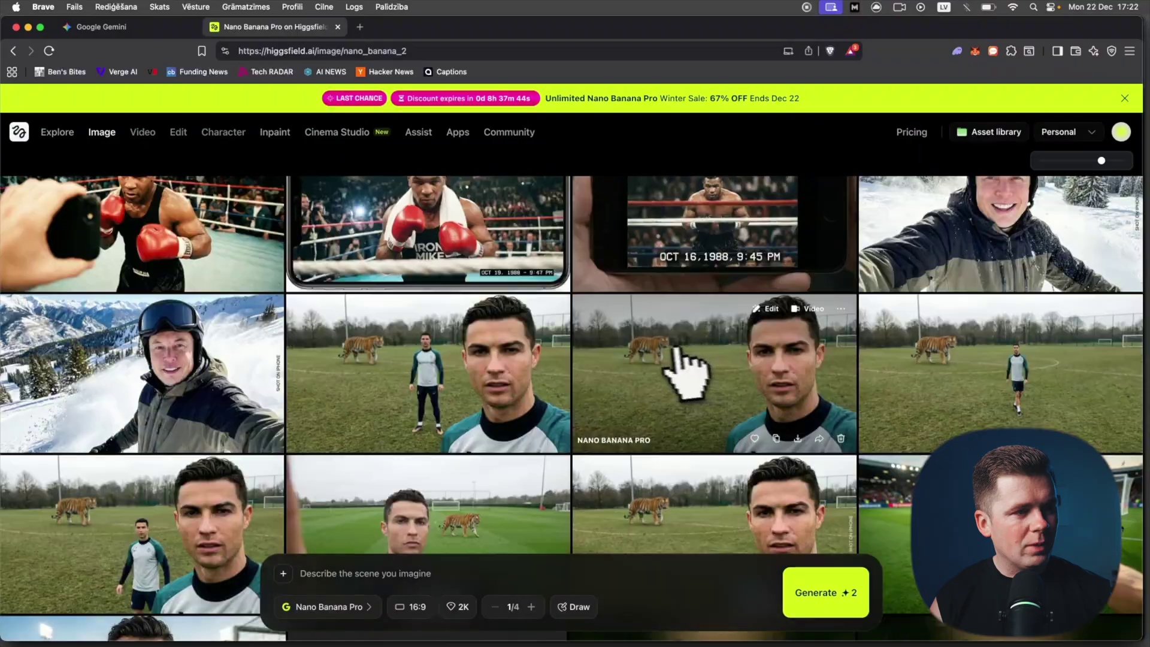
scroll(607, 339, up, 5)
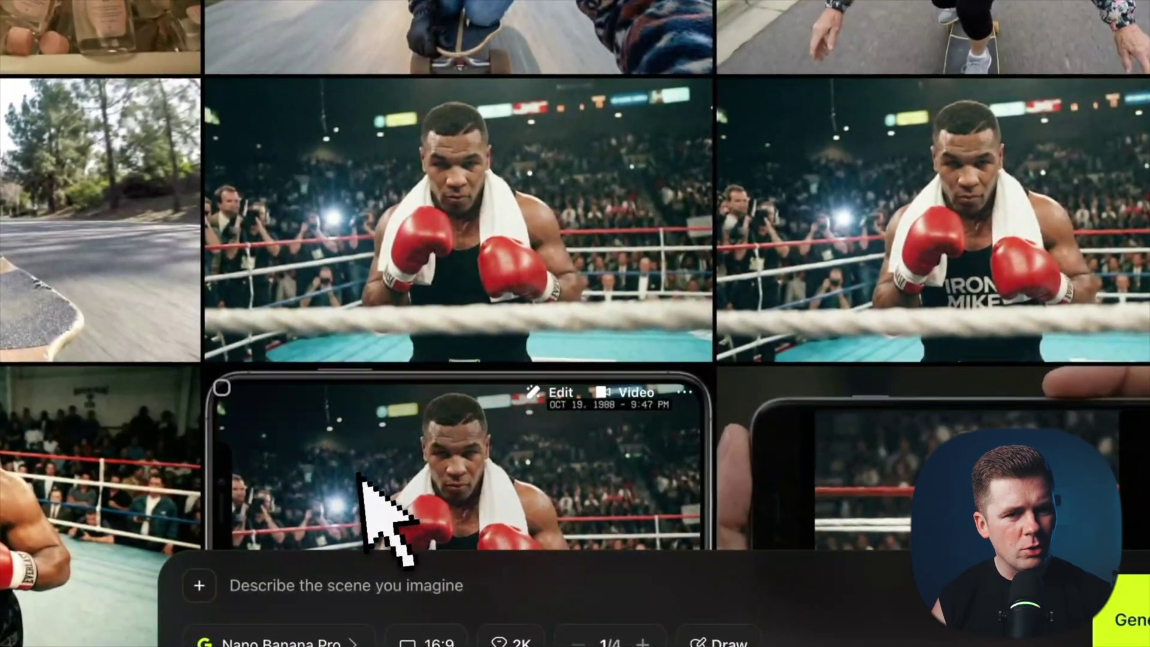
click(366, 489)
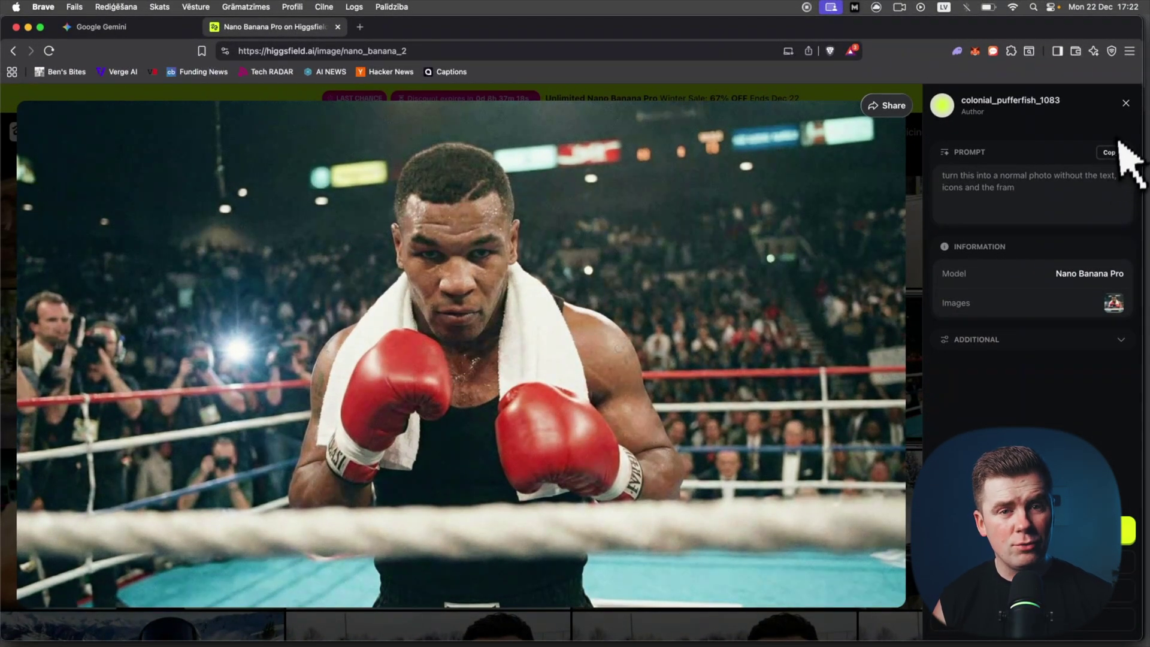
Close the boxer image and scroll the gallery toward the bathtub and snowy-park selfies.
click(1126, 104)
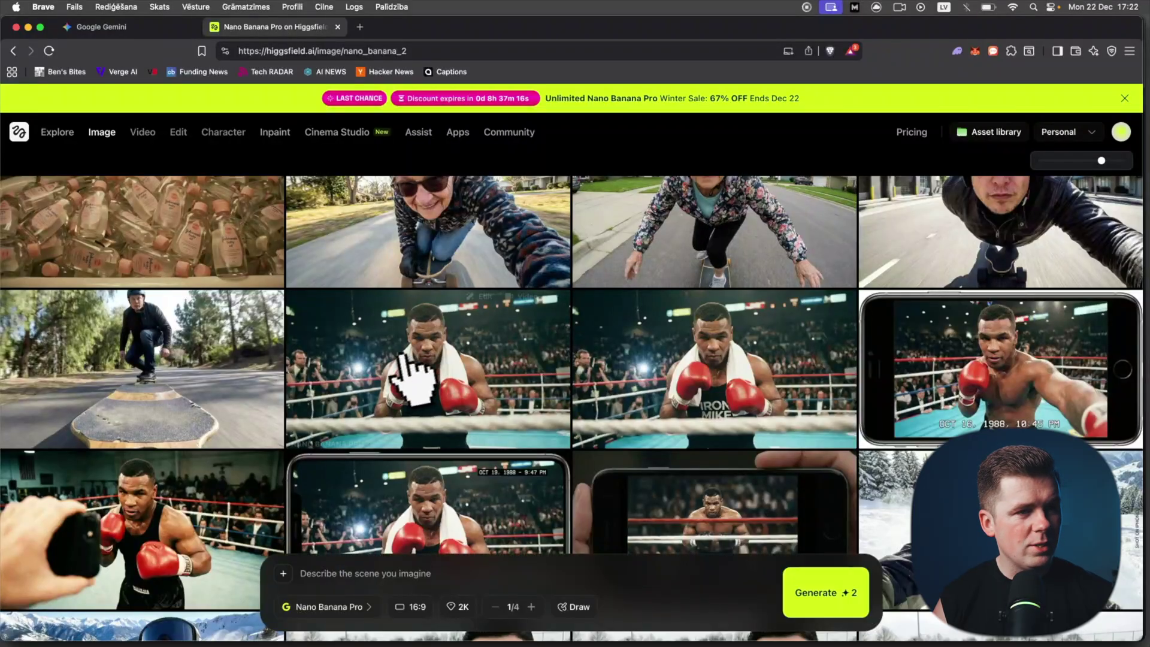
scroll(401, 384, up, 5)
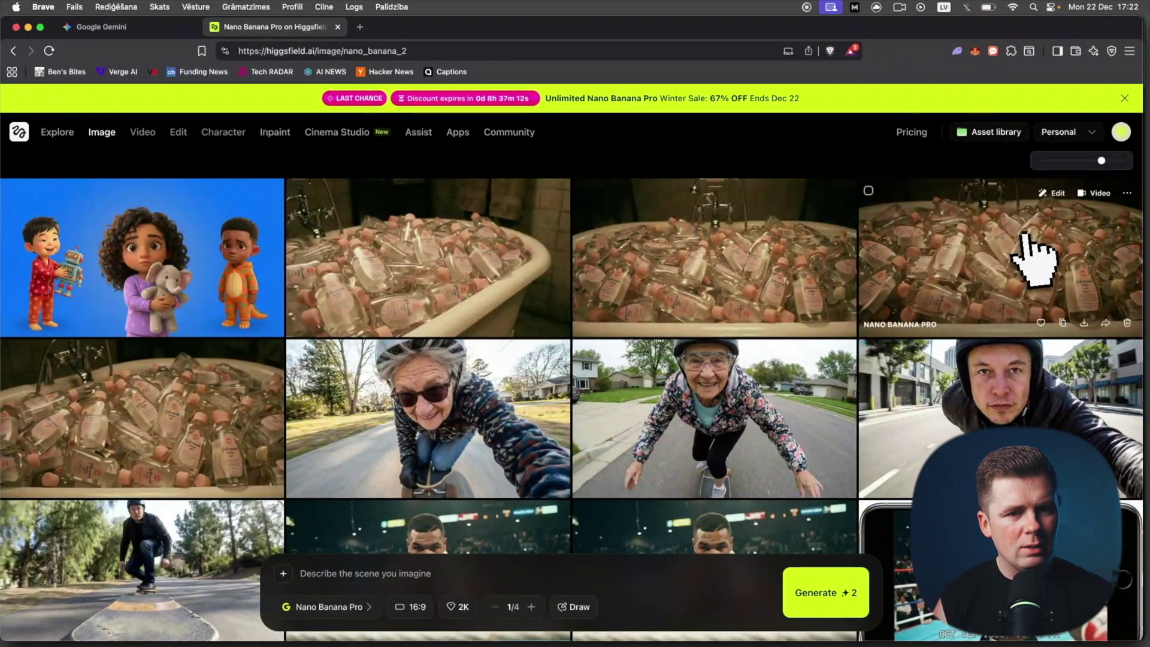
scroll(985, 273, down, 10)
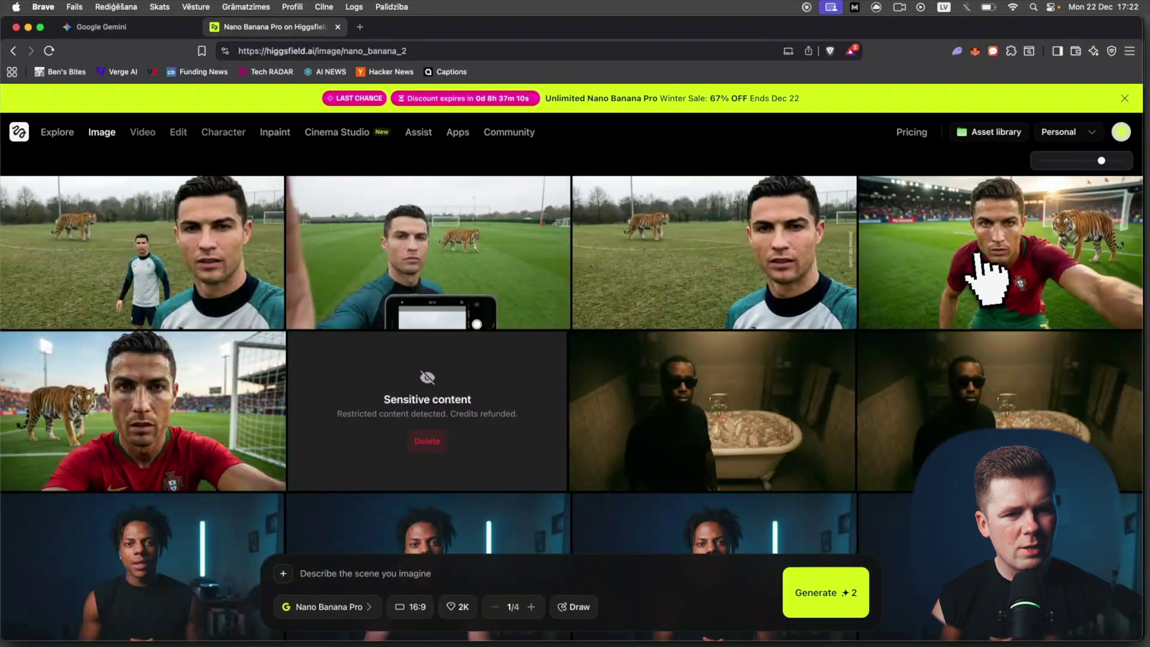
scroll(982, 276, up, 10)
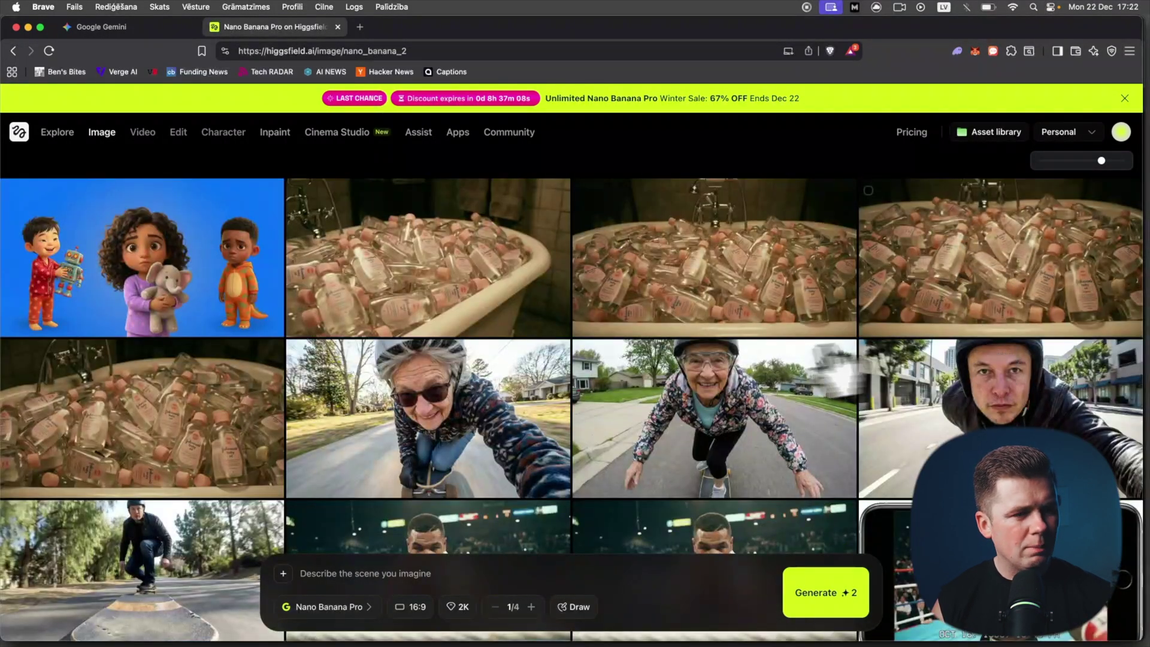
scroll(527, 413, down, 15)
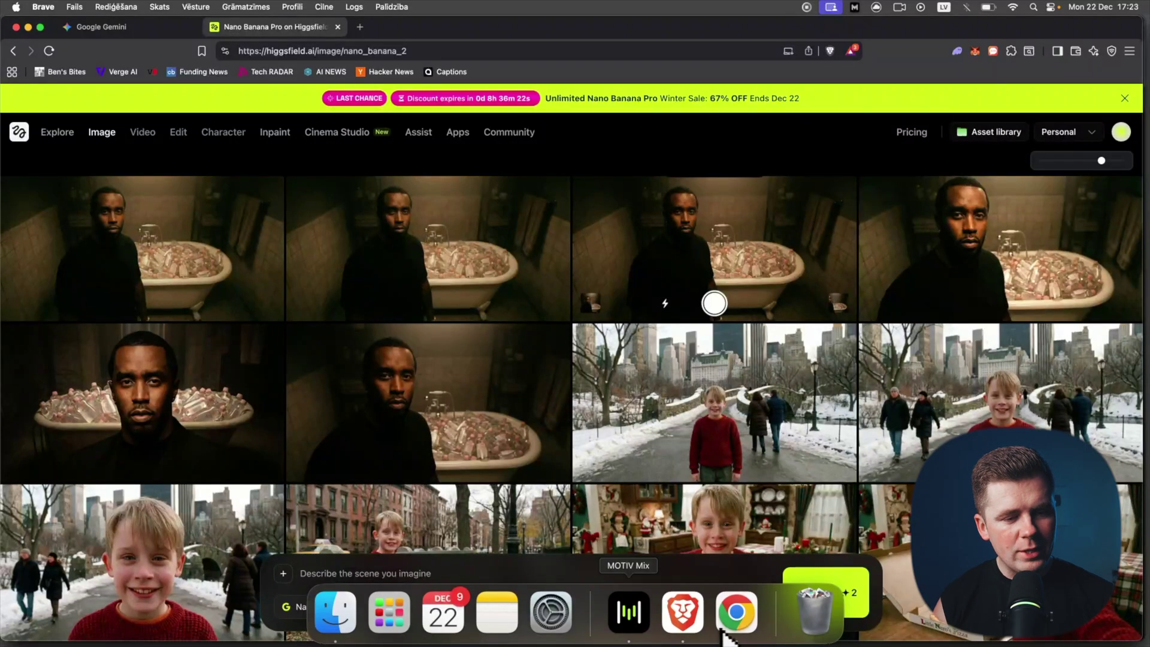
Switch to Kling AI in Chrome, view remaining credits under Membership Plans, then return to Video.
click(734, 626)
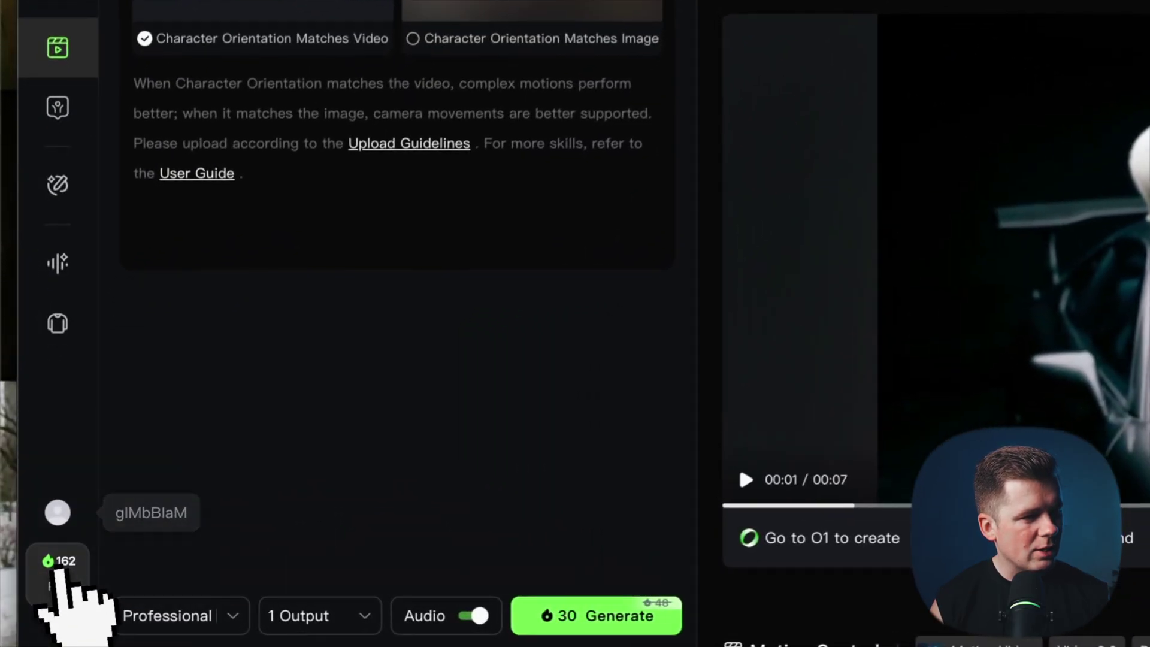
click(31, 586)
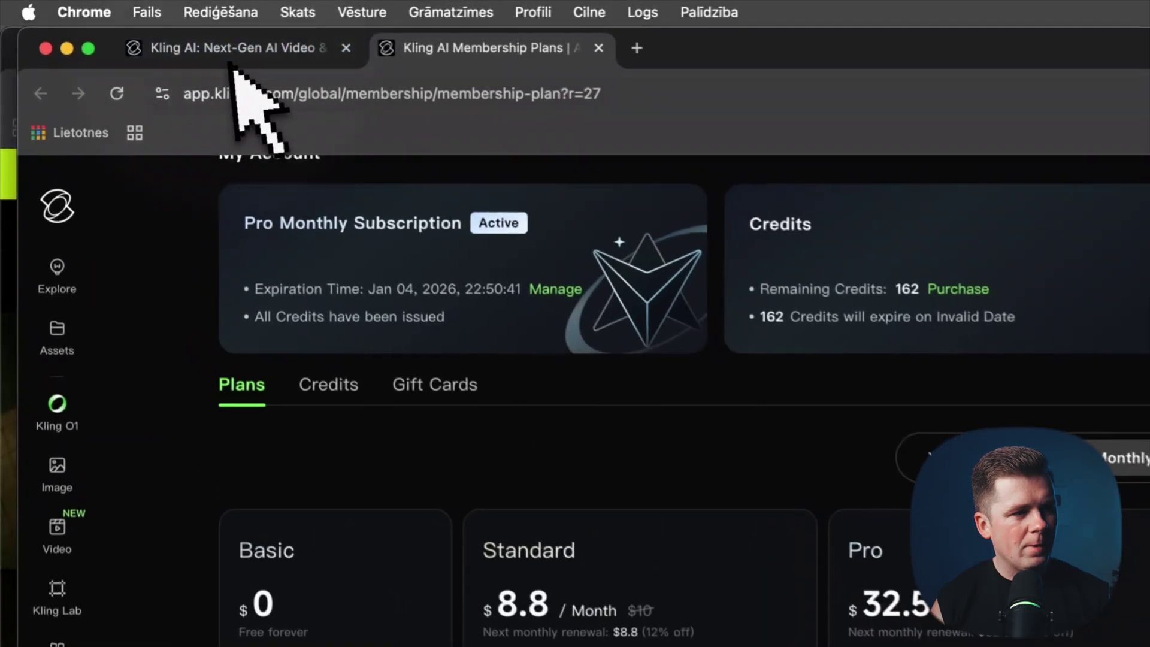
click(232, 59)
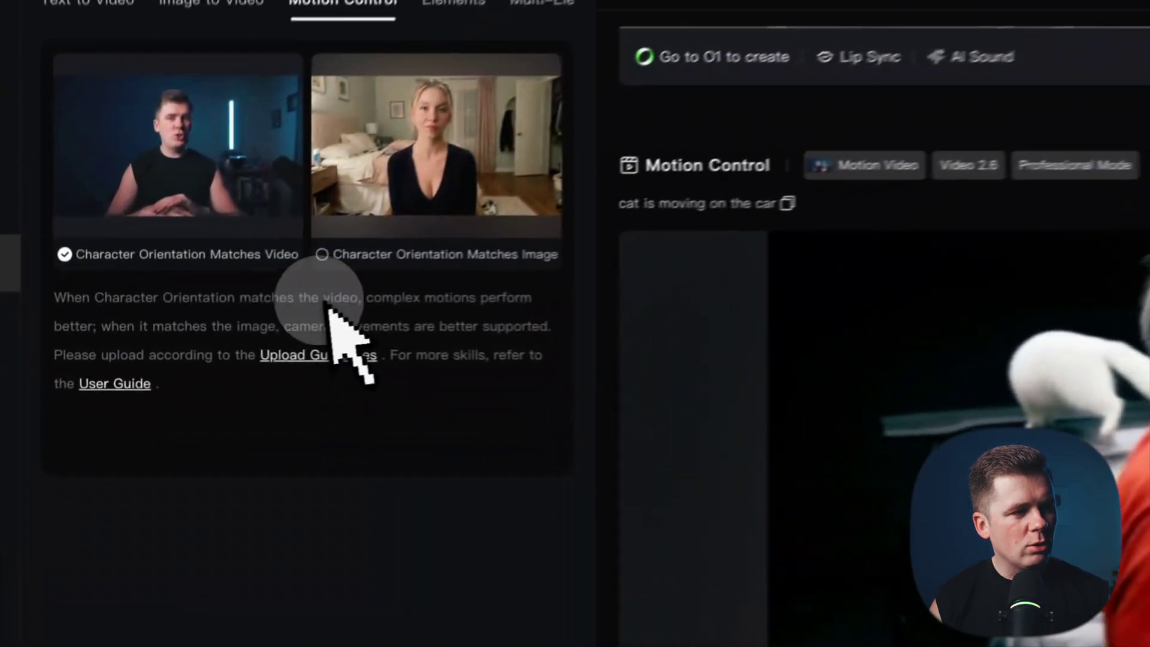
Play the snowy-park boy result, then scroll through the bathtub, bedroom and boat videos.
click(236, 324)
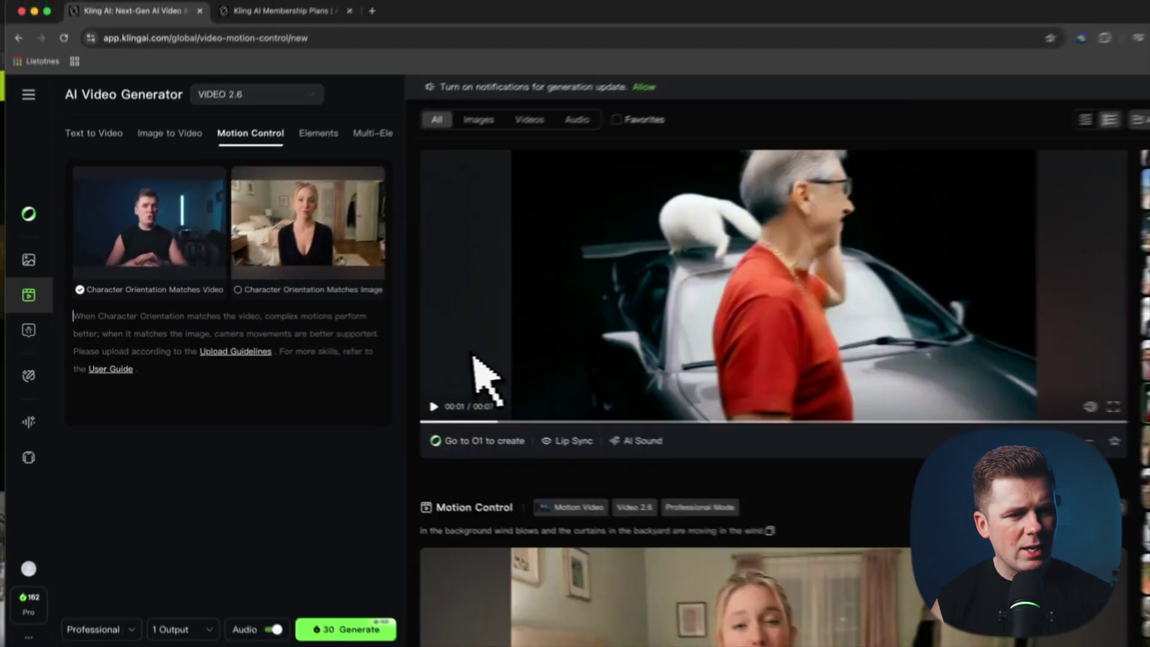
scroll(754, 398, down, 5)
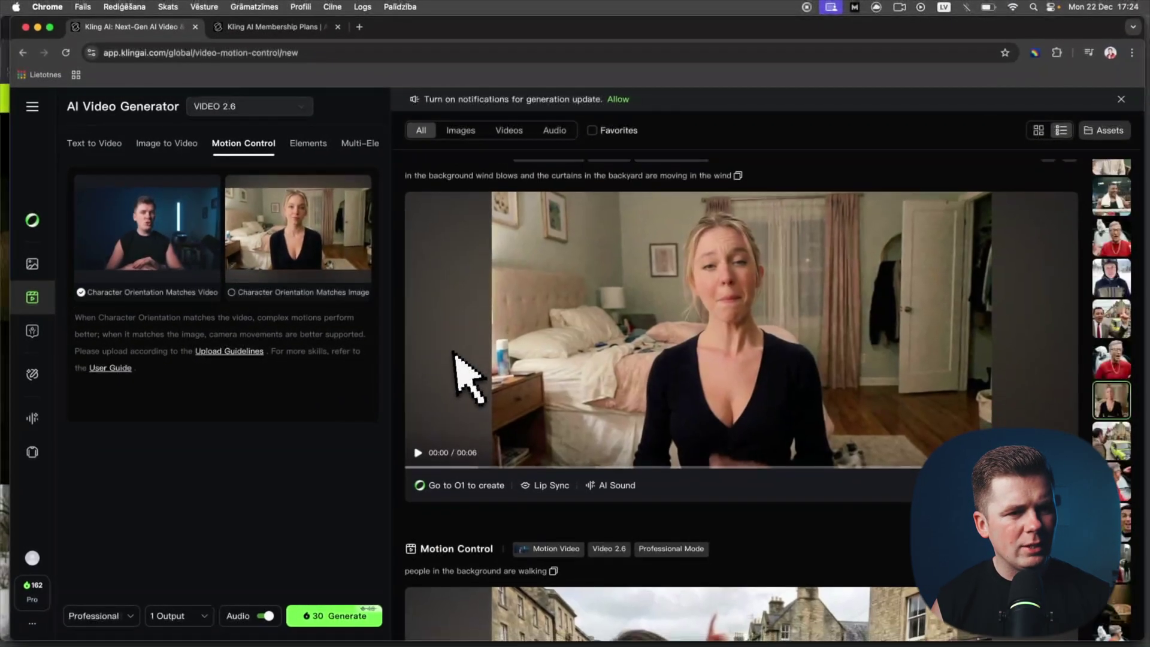
scroll(454, 353, down, 15)
click(525, 441)
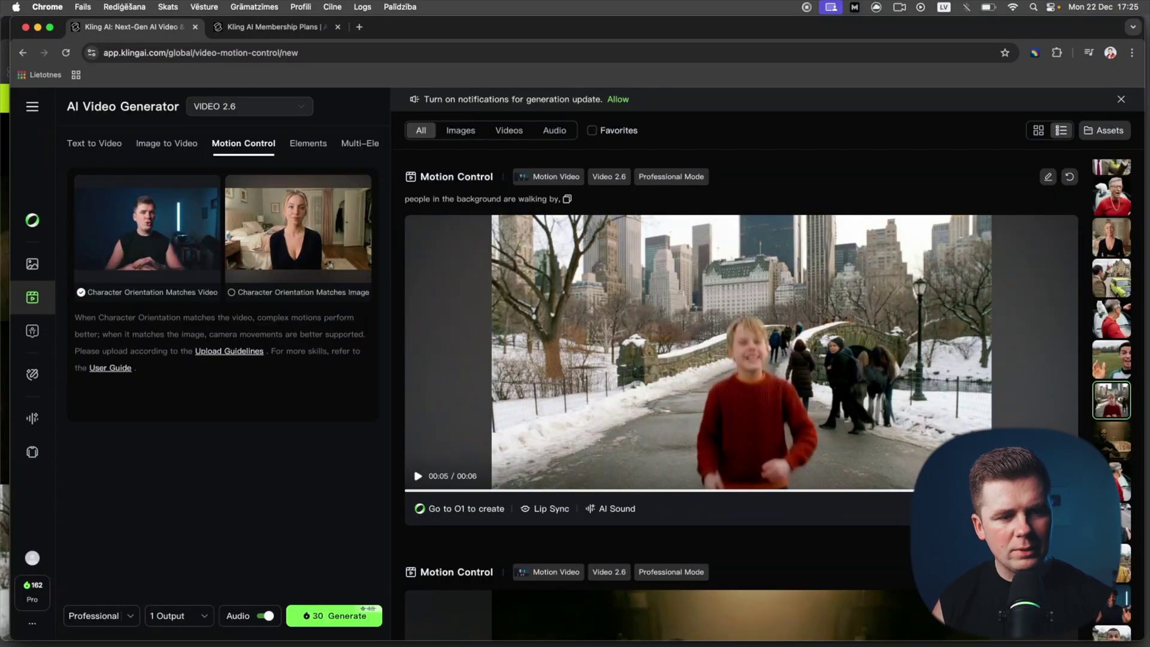
scroll(741, 395, down, 5)
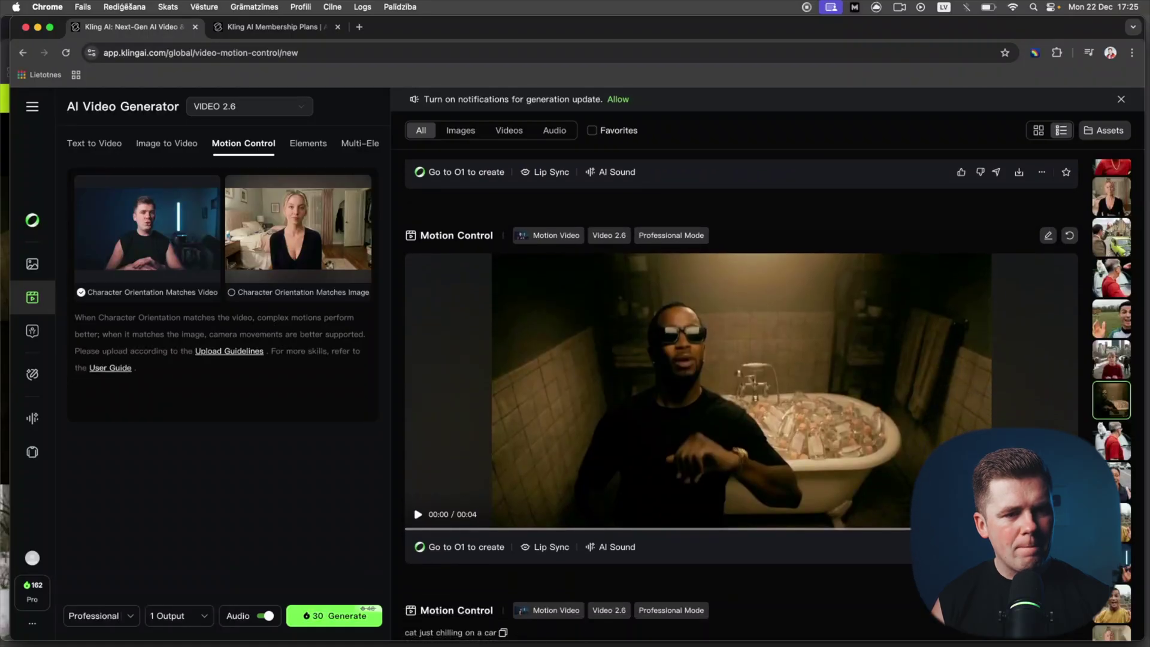
scroll(743, 228, down, 10)
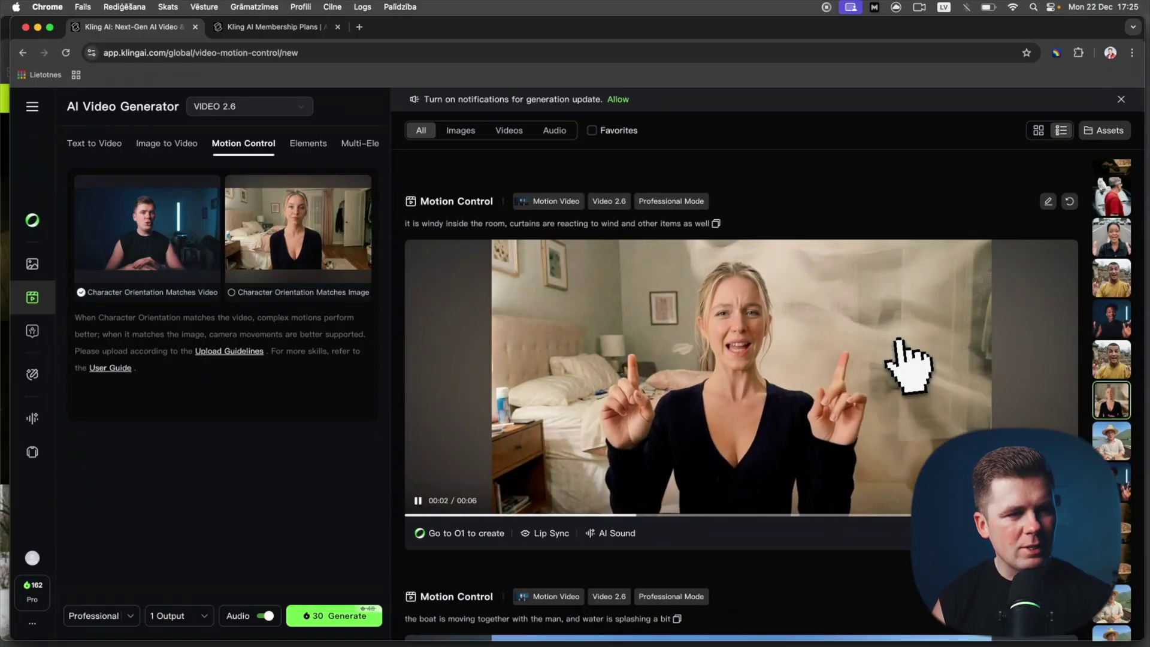
scroll(885, 372, down, 5)
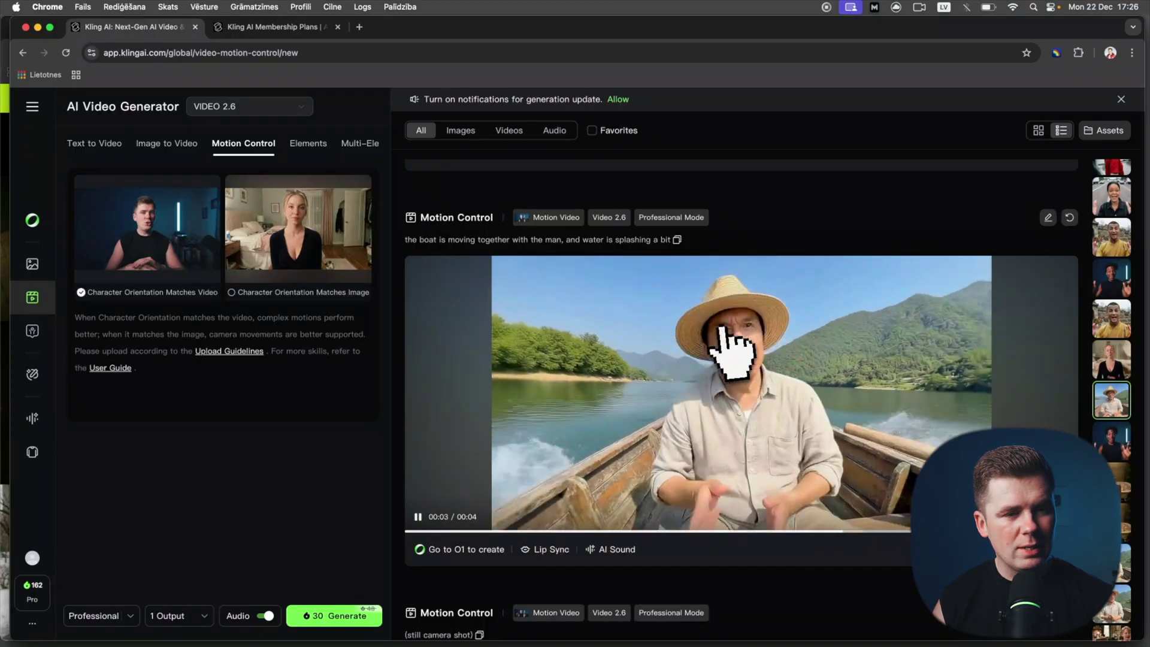
Play the reference motion video and the highway result video.
scroll(728, 349, down, 10)
scroll(731, 353, up, 15)
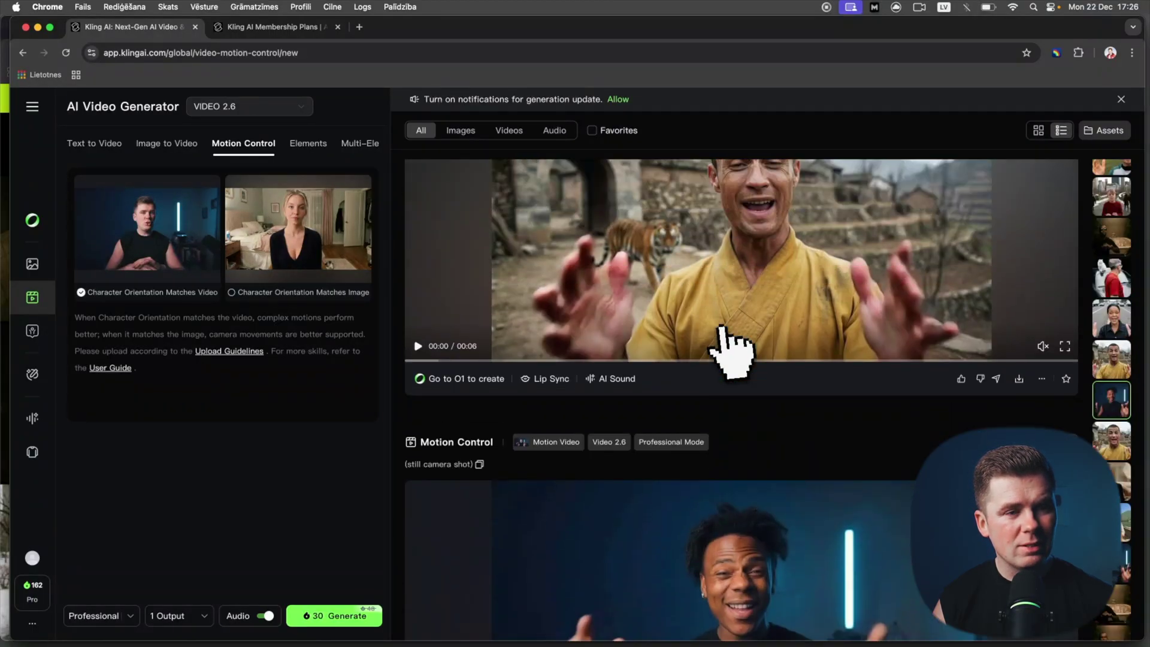
scroll(731, 360, down, 3)
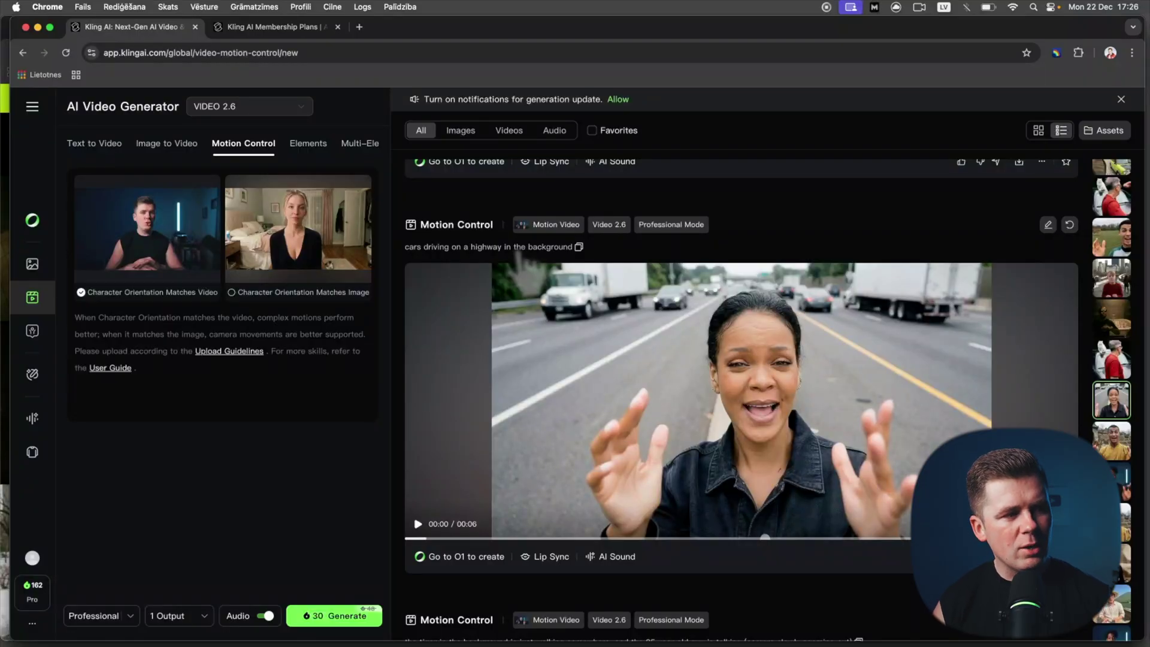
click(132, 239)
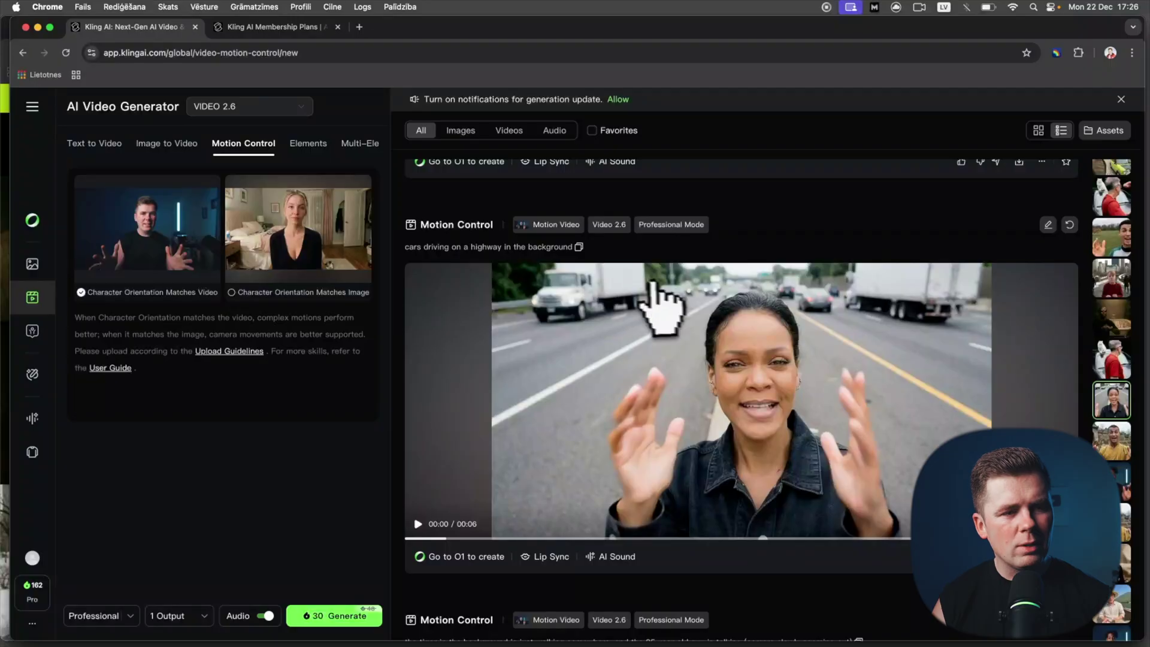
click(662, 303)
Scroll back through the feed and play the tiger result video.
scroll(616, 238, up, 10)
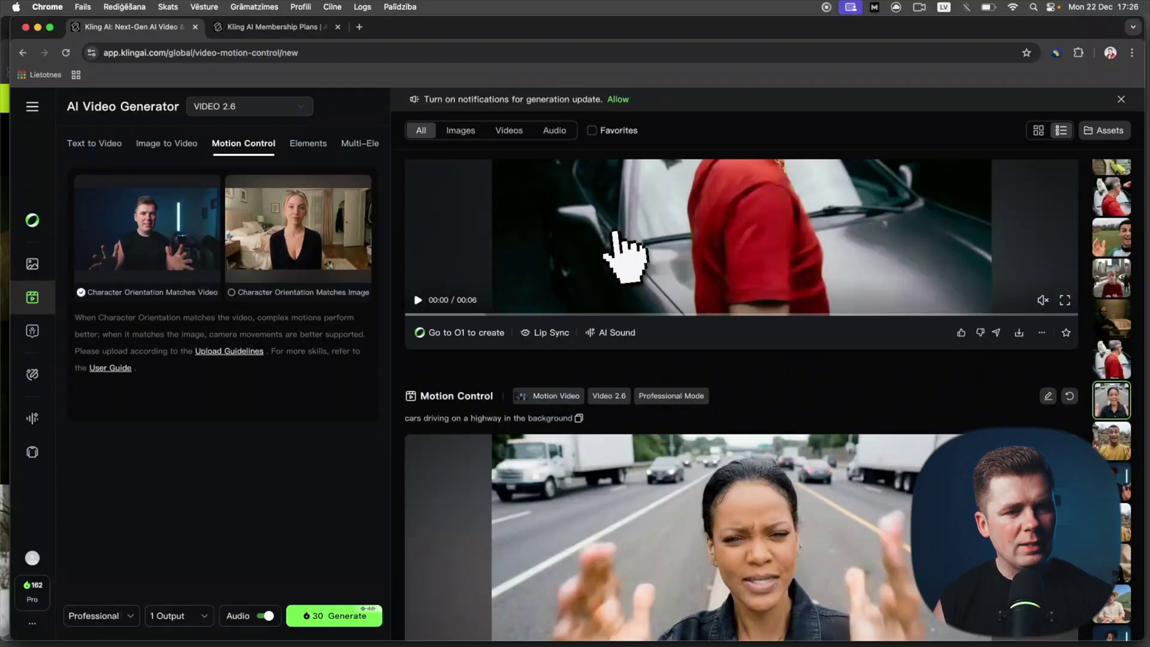
scroll(625, 256, up, 10)
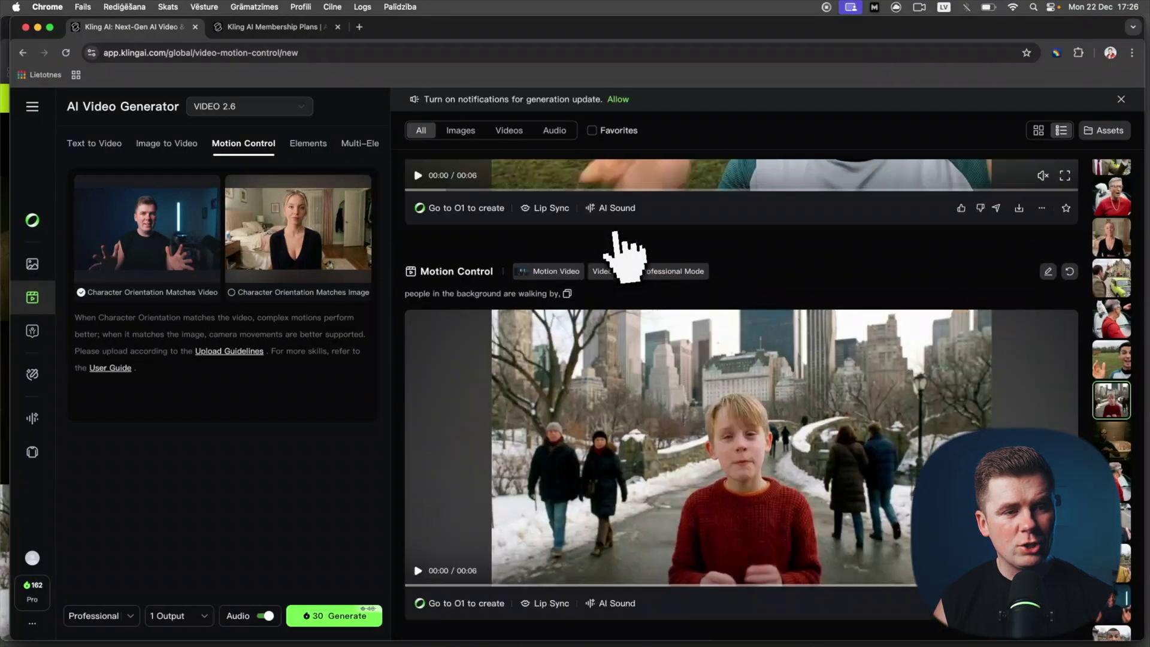
scroll(623, 256, down, 5)
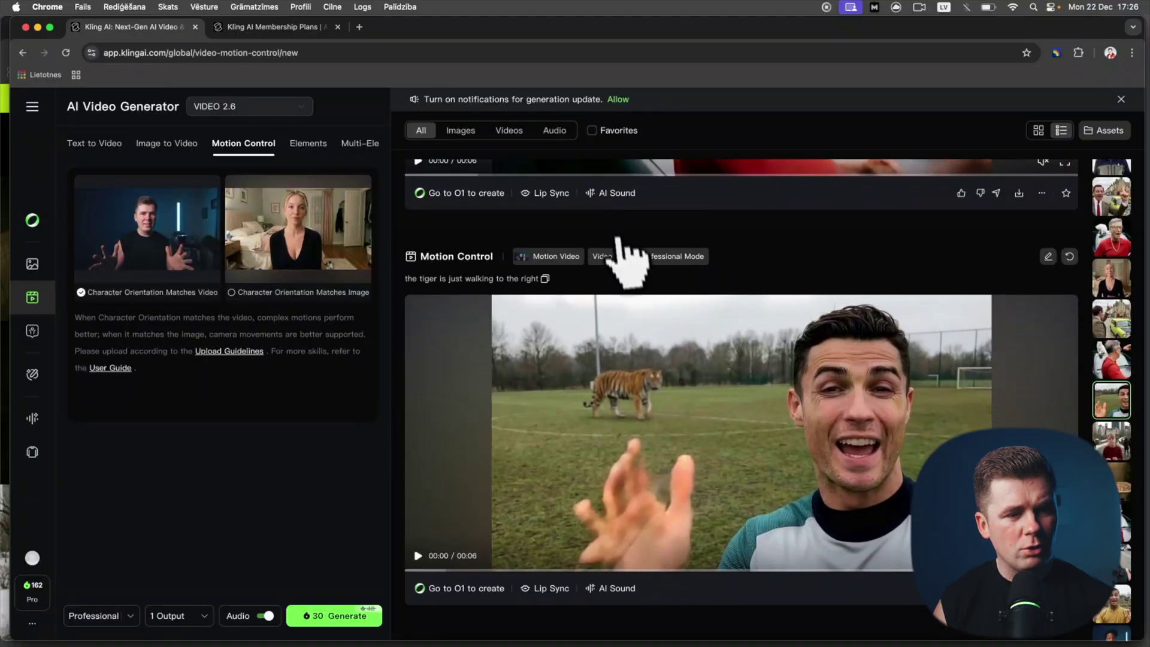
click(666, 368)
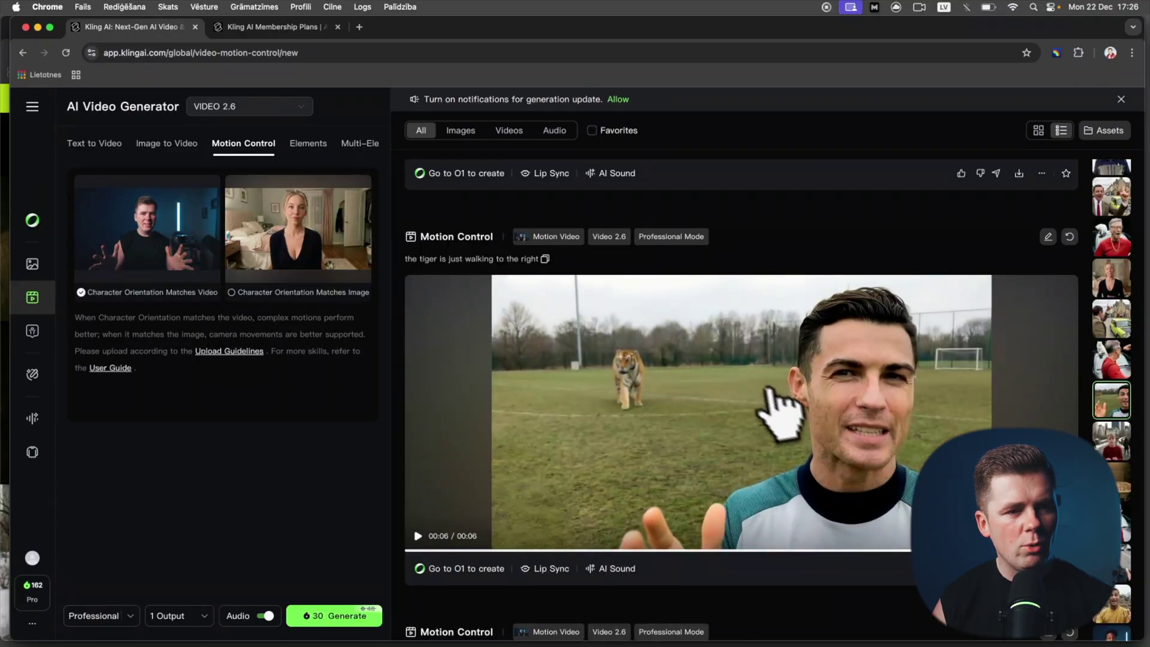
Scroll through the remaining results to the cat-on-car, skiing and boxing-ring clips.
scroll(778, 413, down, 5)
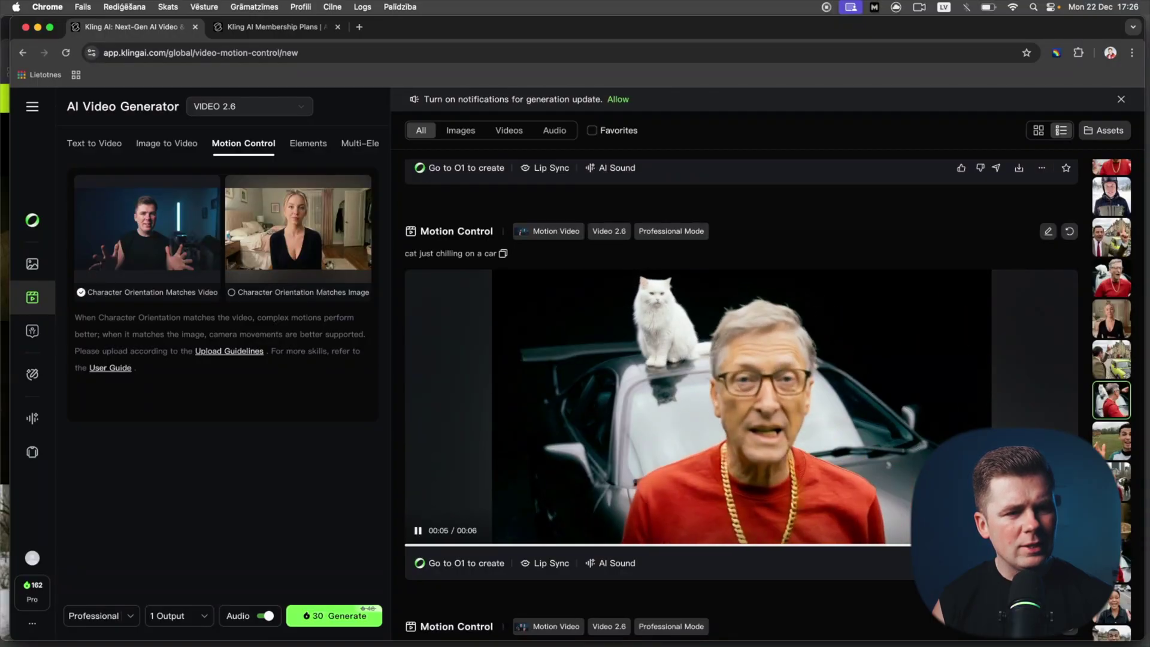
scroll(670, 344, up, 15)
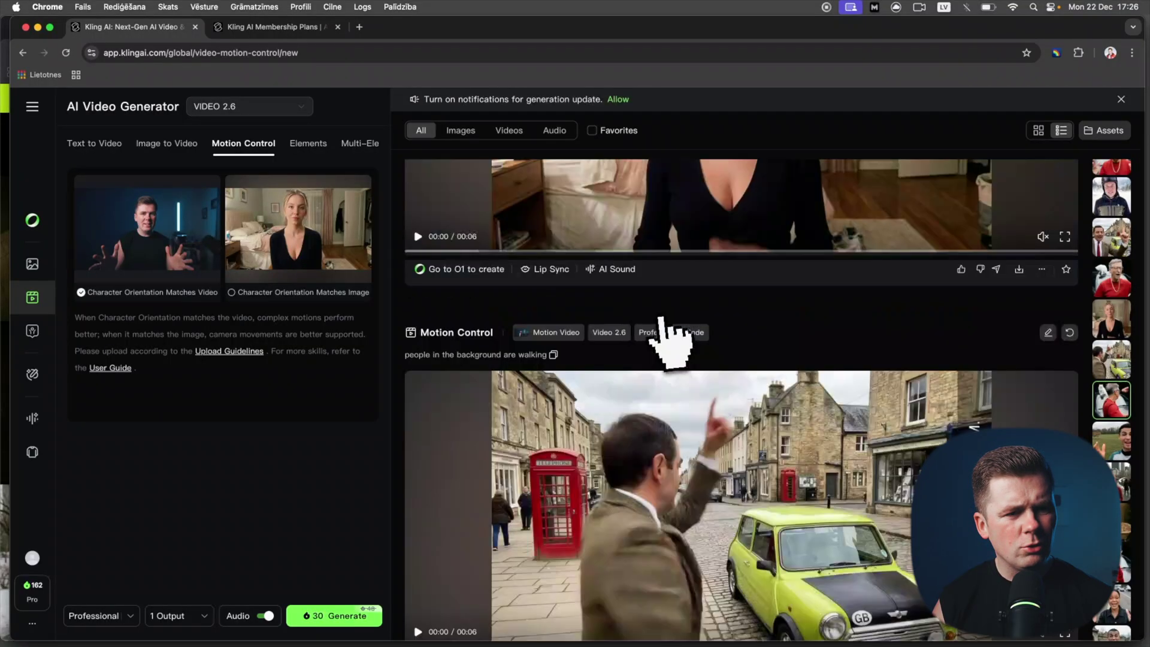
scroll(661, 314, down, 5)
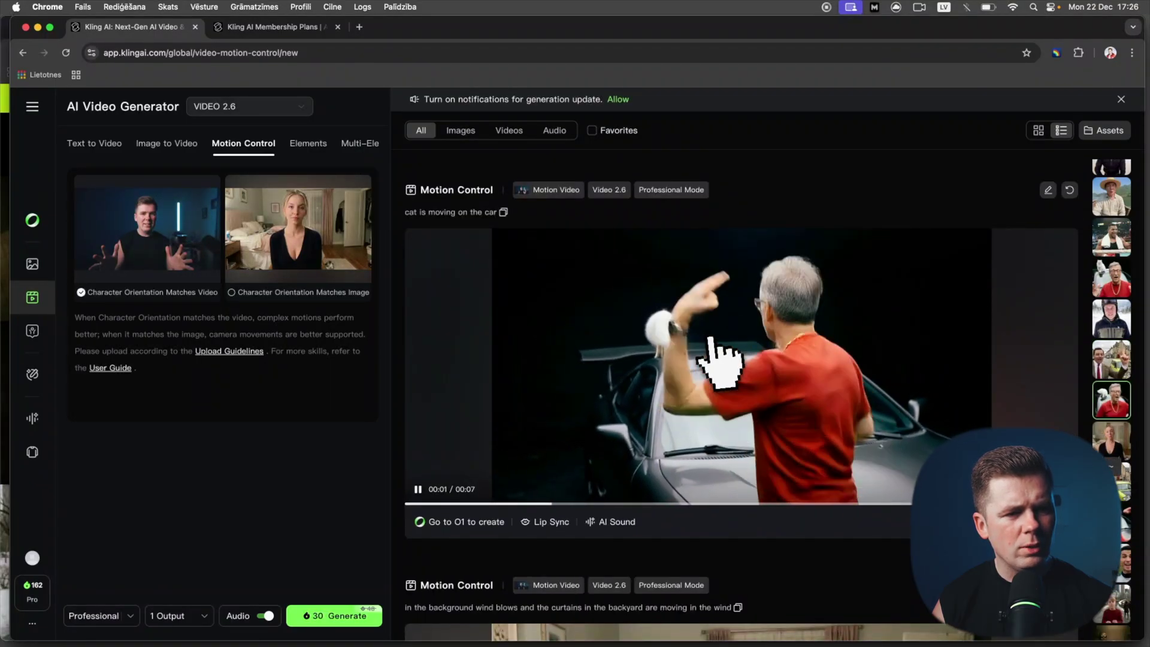
scroll(722, 362, up, 6)
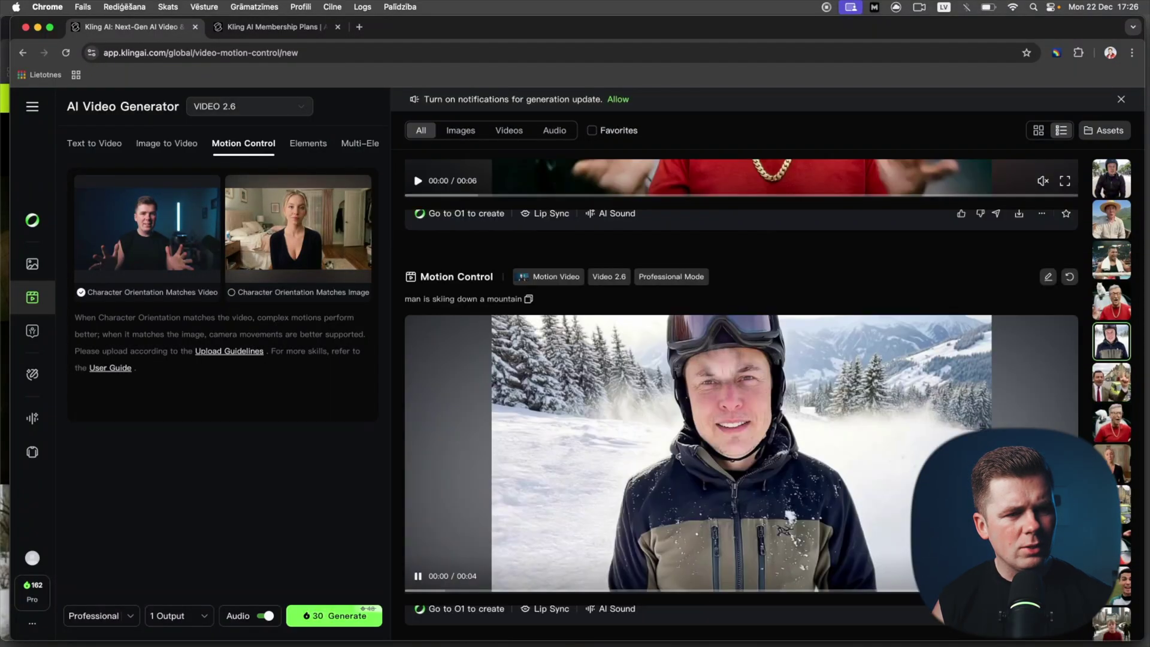
scroll(706, 334, up, 5)
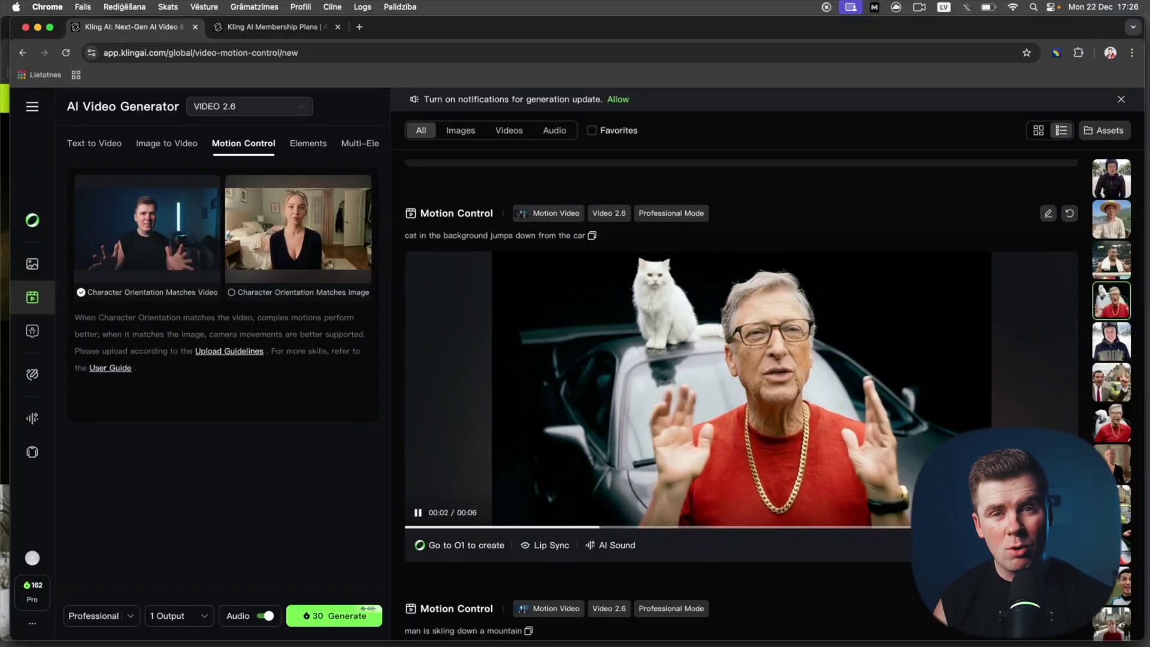
scroll(739, 328, up, 5)
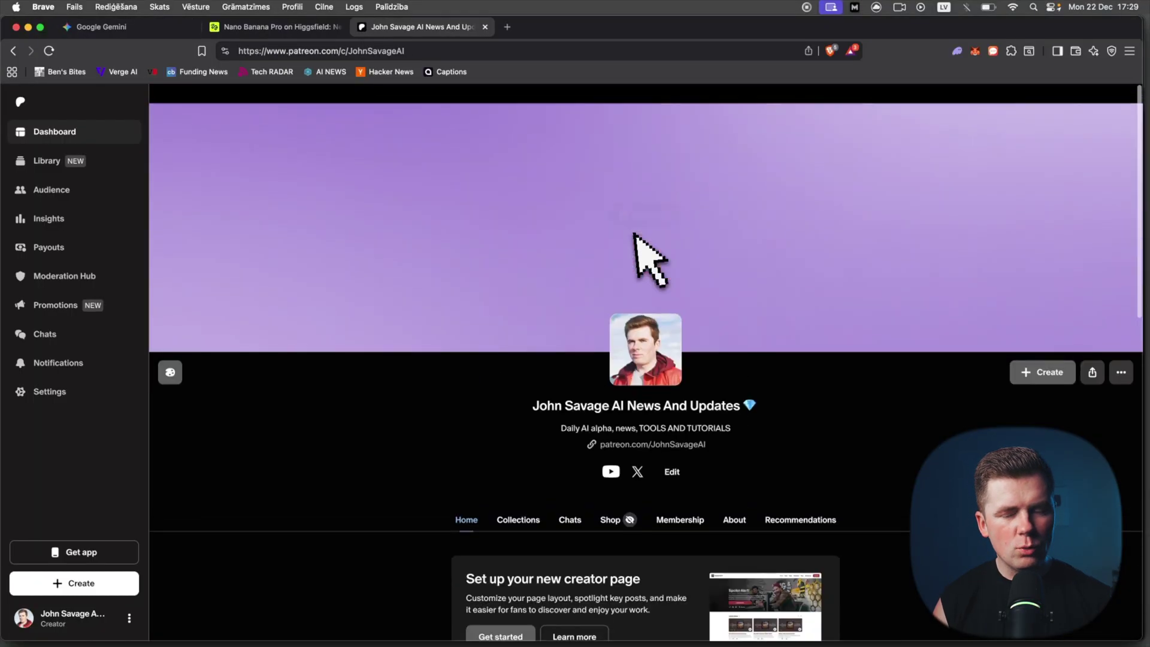
Scroll down to the Overview showing $9/month and 147 members, then back up to the banner.
scroll(635, 235, down, 5)
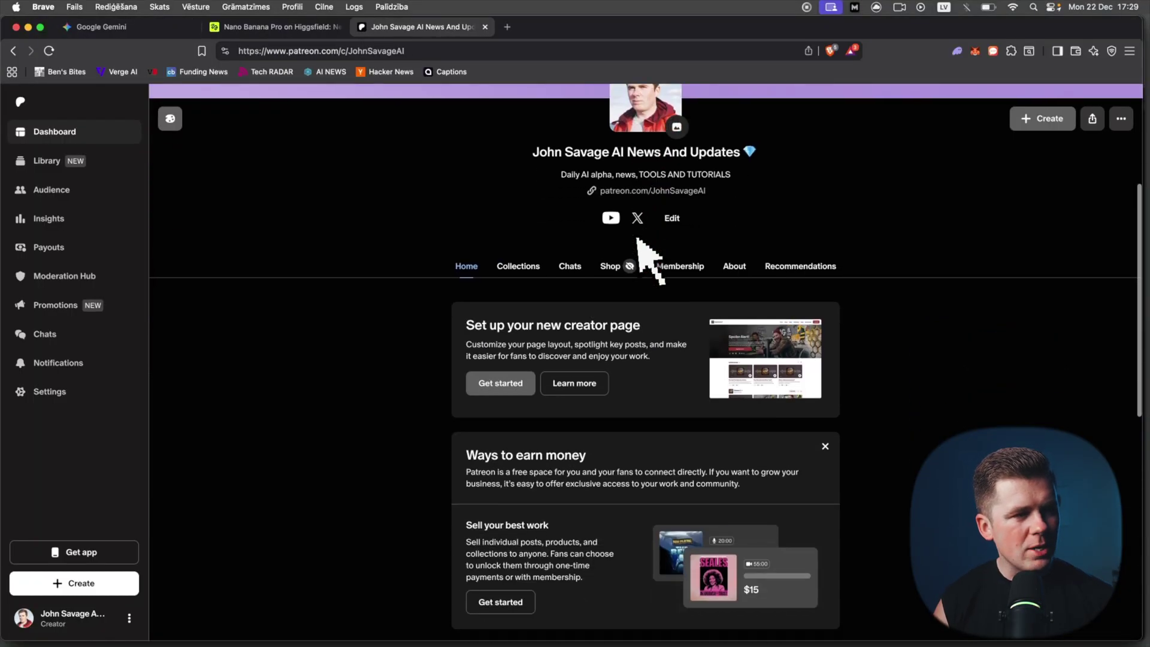
scroll(646, 362, down, 1)
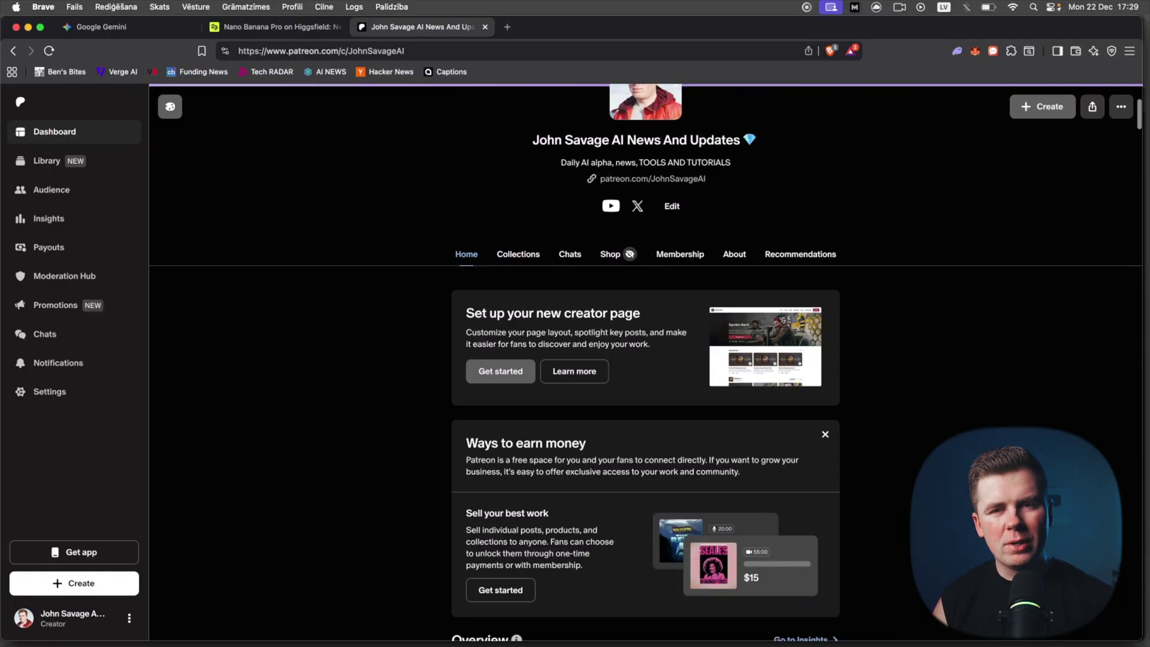
scroll(646, 362, down, 3)
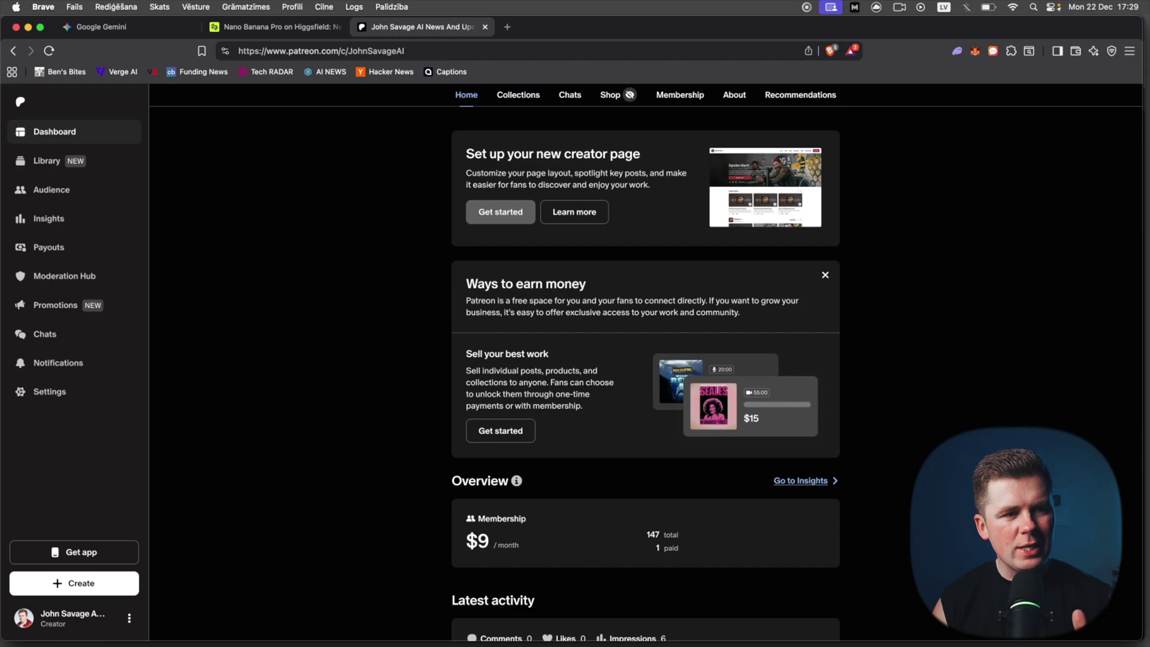
scroll(645, 362, up, 8)
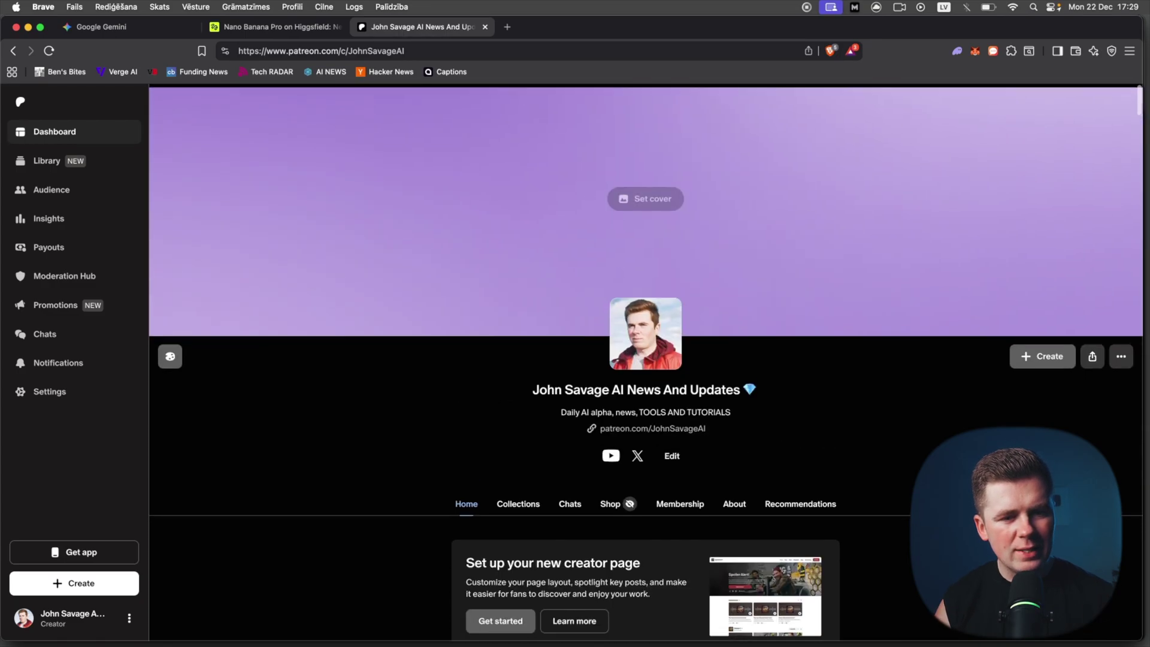